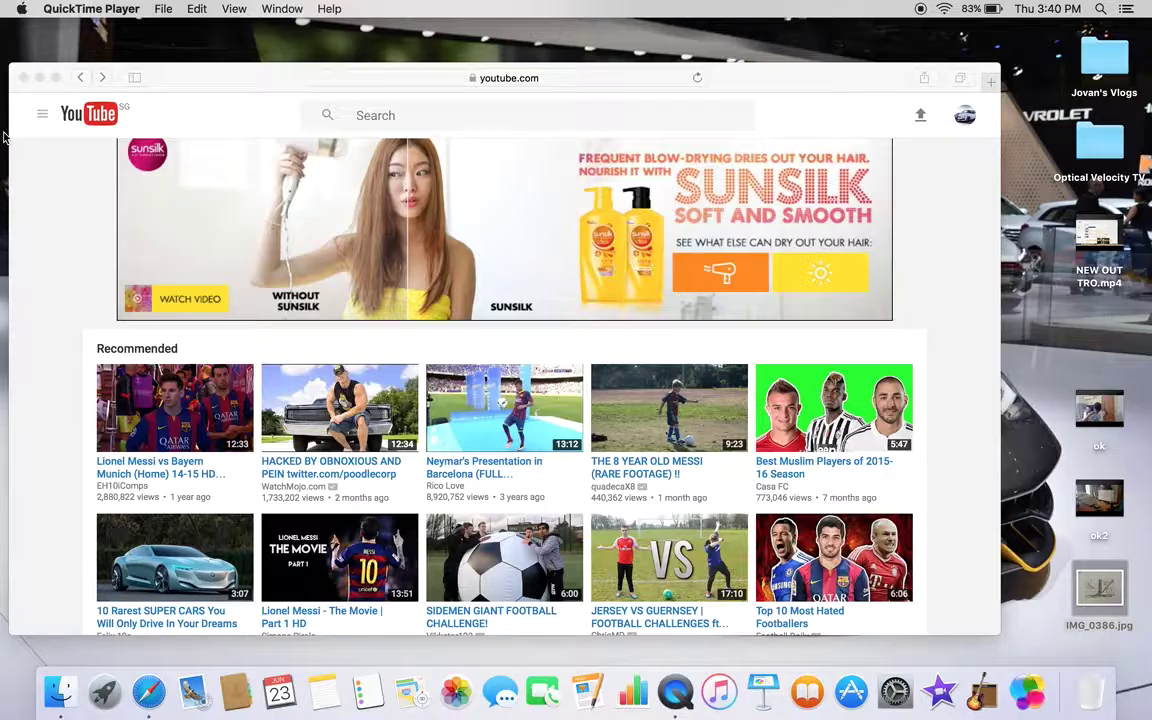
# - Bring the Safari window showing YouTube's home page in front of QuickTime Player
pyautogui.click(965, 117)
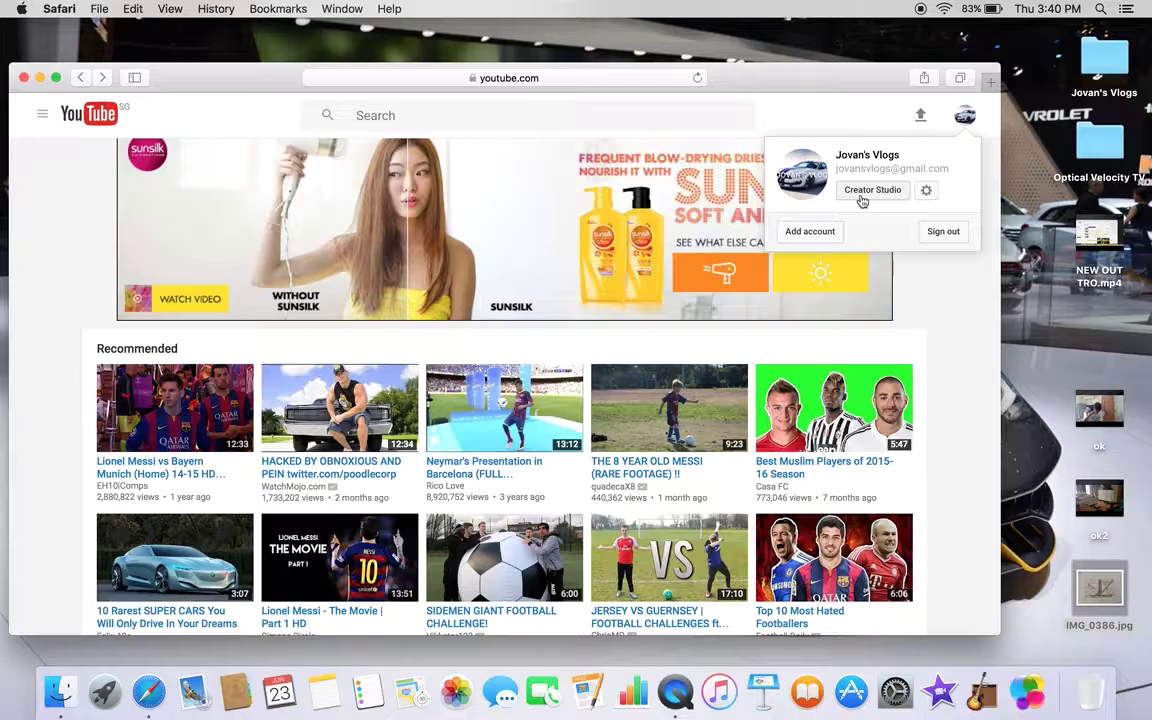
# - Reach the Creator Studio dashboard from the account menu, backing out of the VLOG 6: Home sweat Home Part 2 page
pyautogui.click(864, 191)
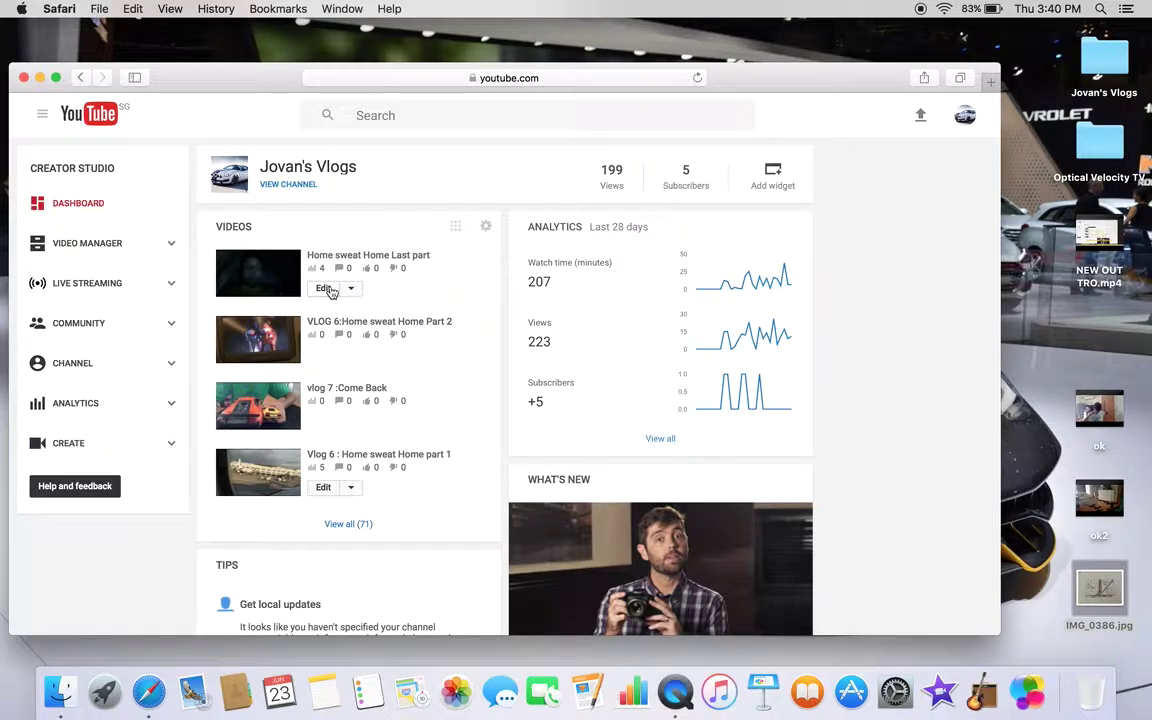
pyautogui.click(84, 80)
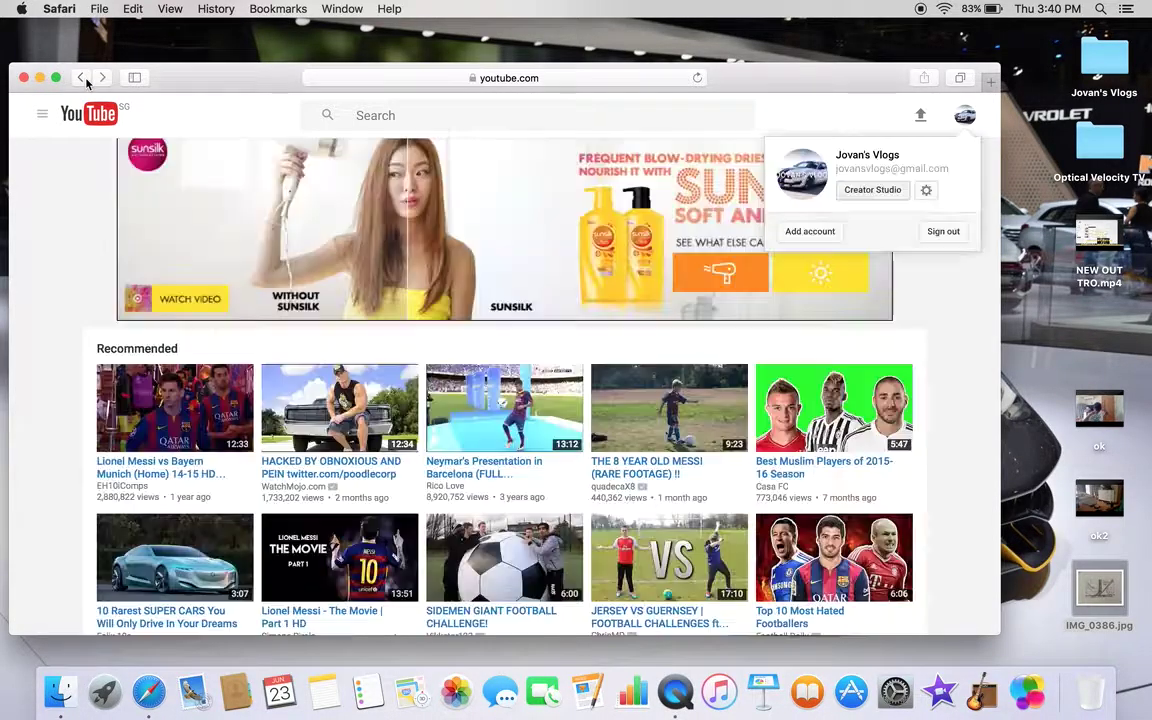
pyautogui.click(43, 115)
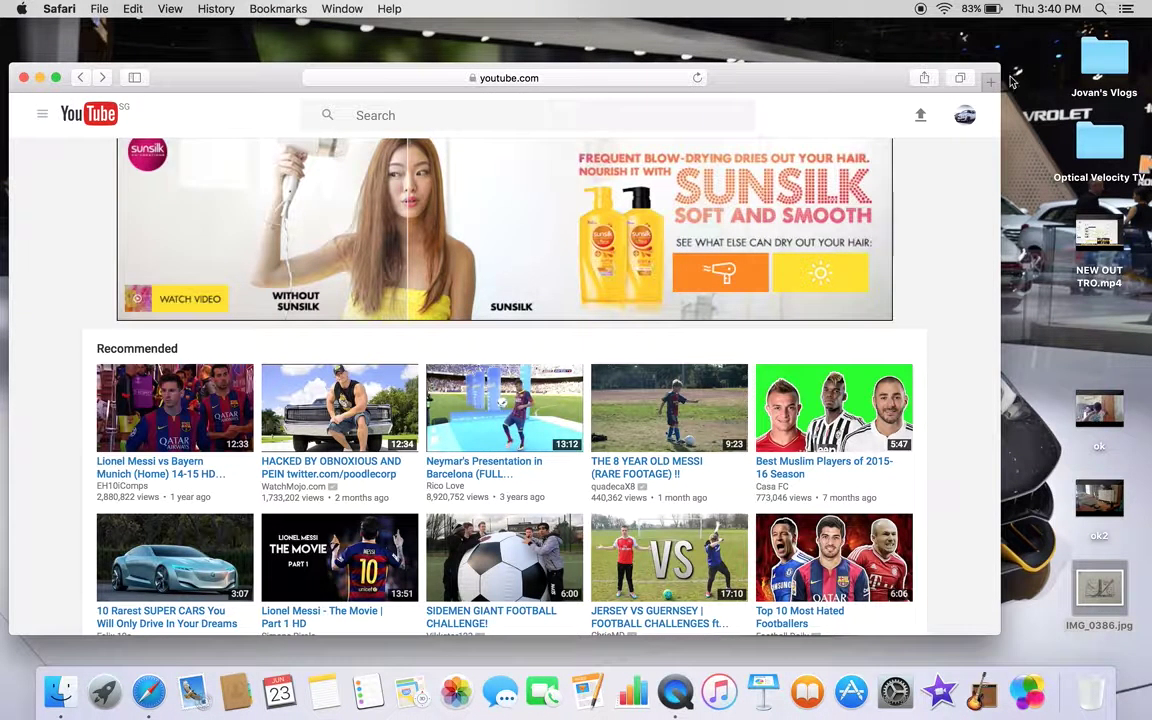
pyautogui.click(965, 115)
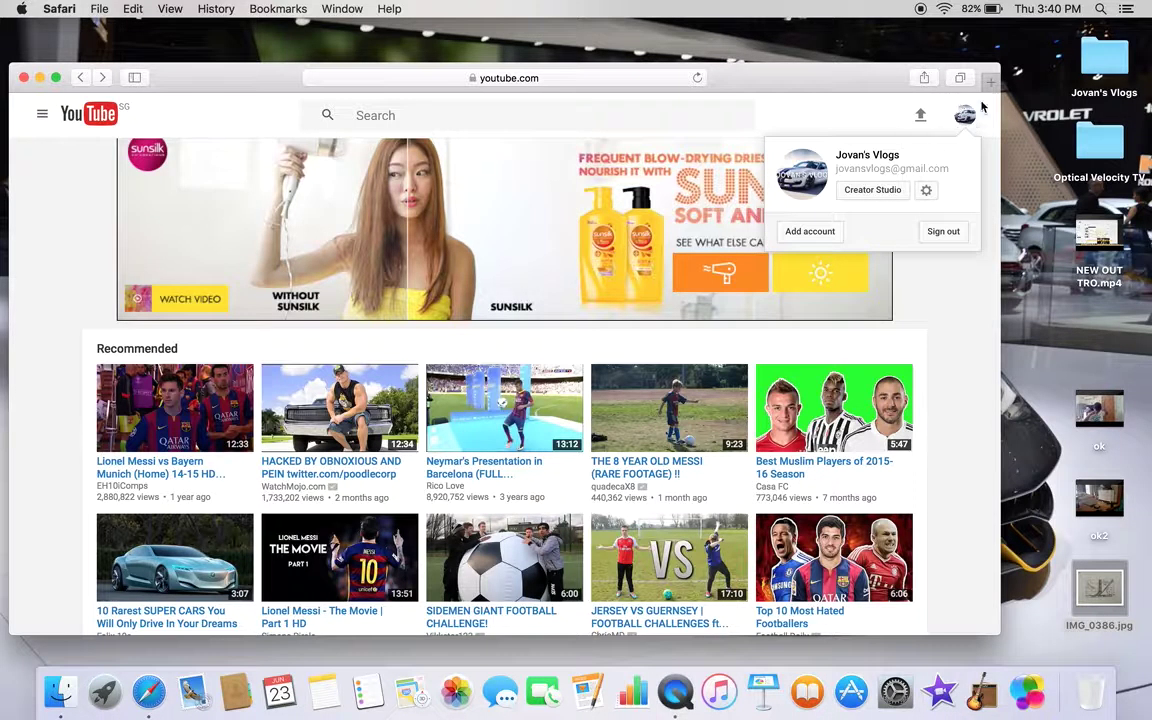
pyautogui.click(896, 191)
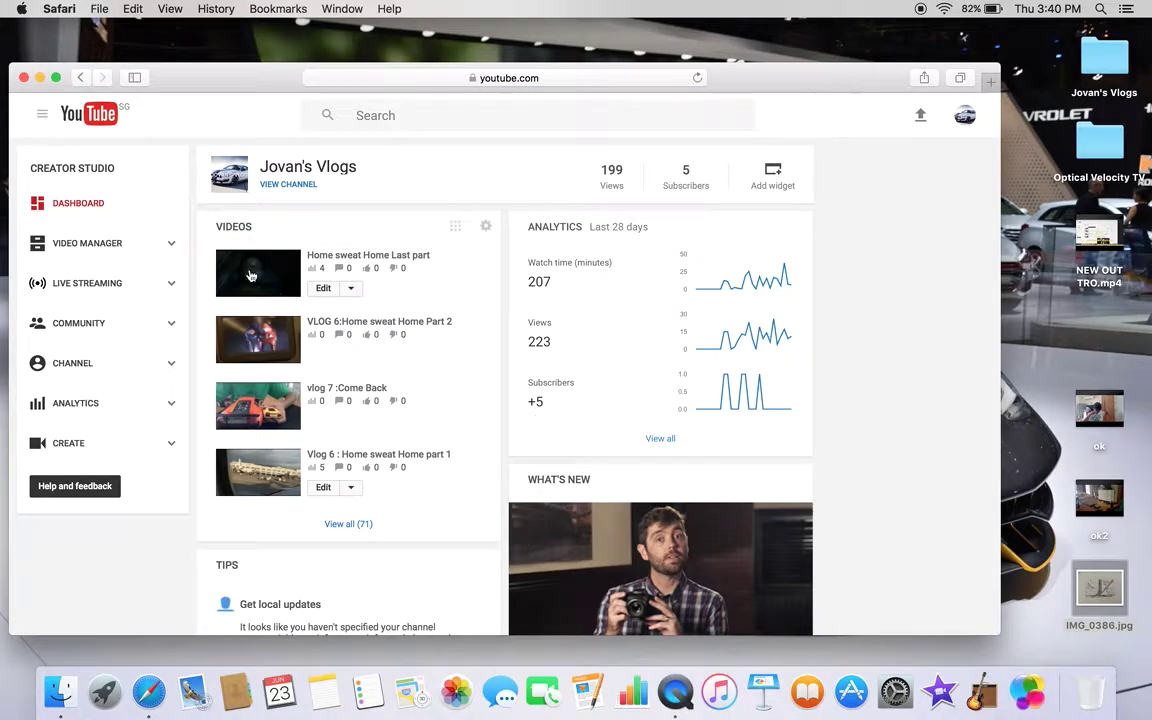
pyautogui.click(374, 324)
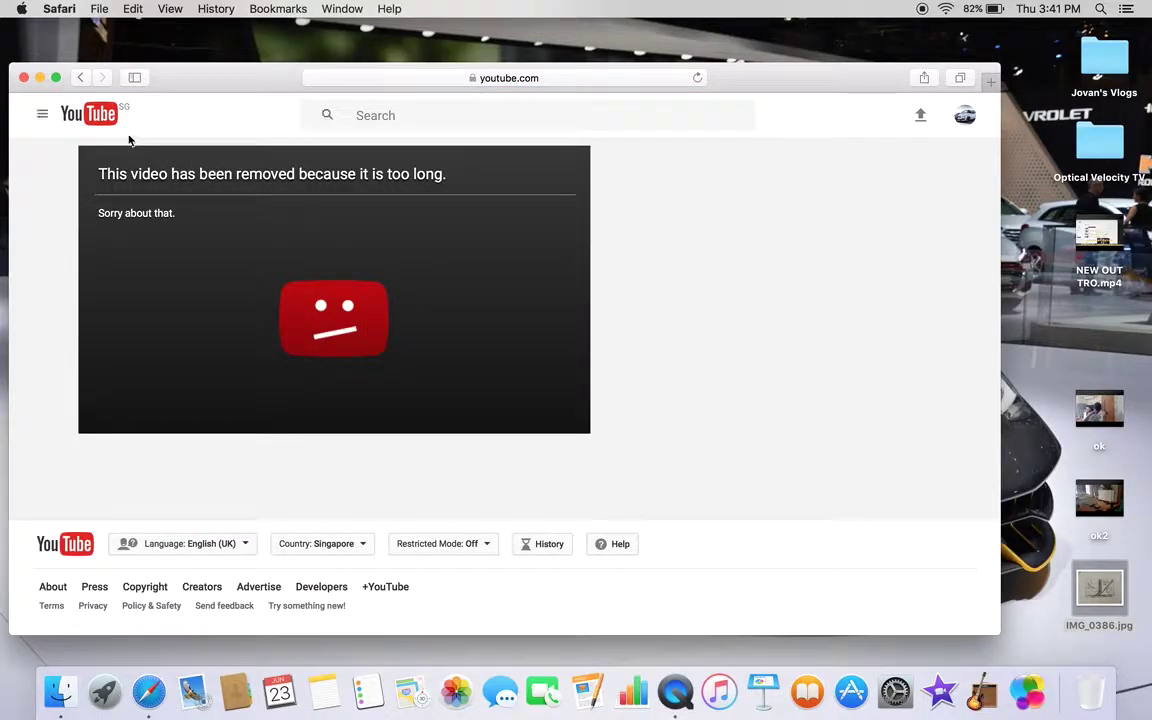
pyautogui.click(80, 77)
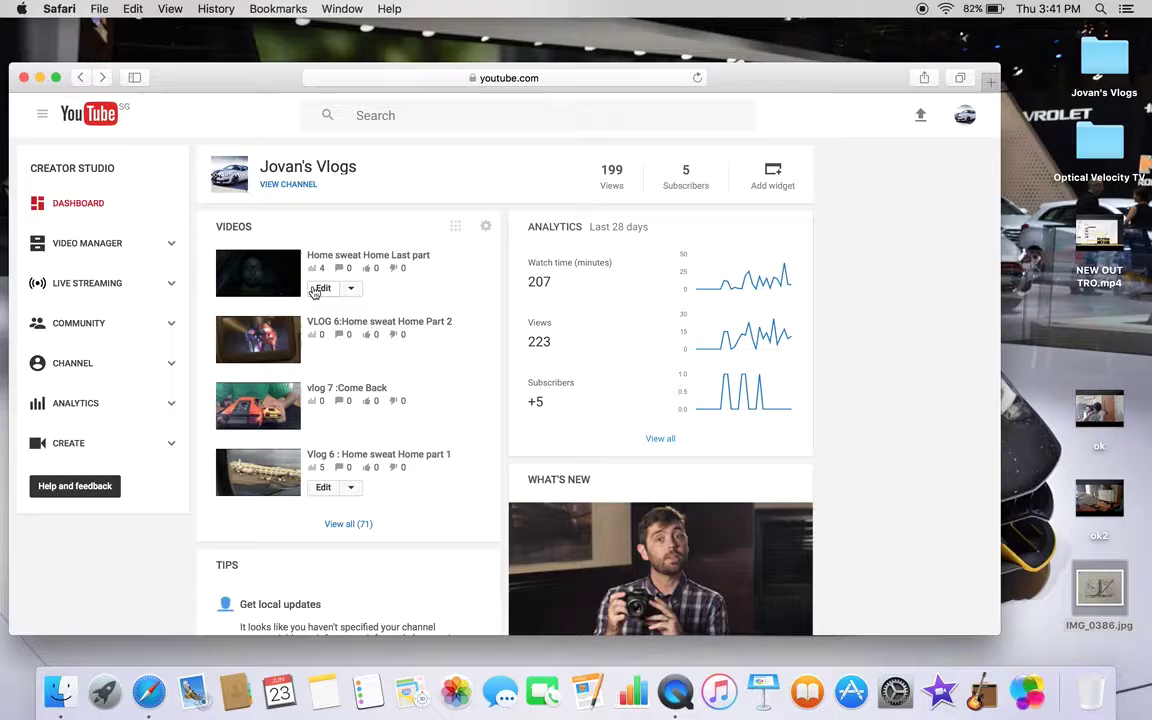
# - Open 'Home sweat Home Last part', pause it, and expand the description to see its Cars & Vehicles category
pyautogui.click(379, 258)
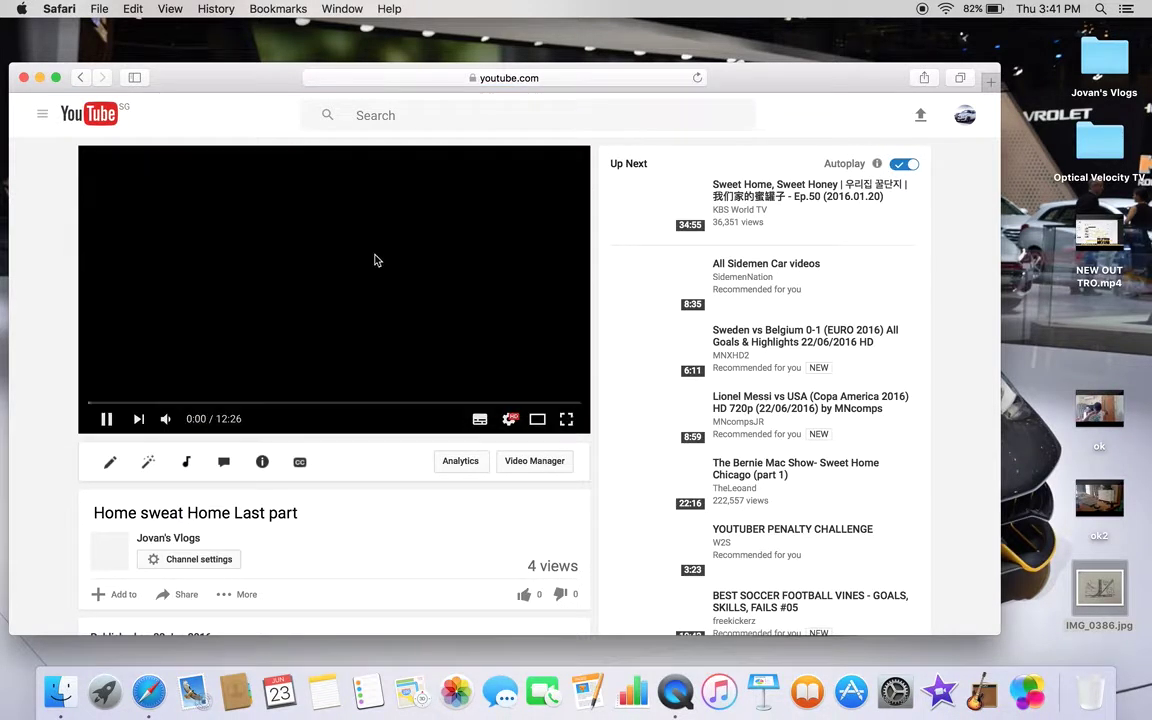
pyautogui.click(377, 261)
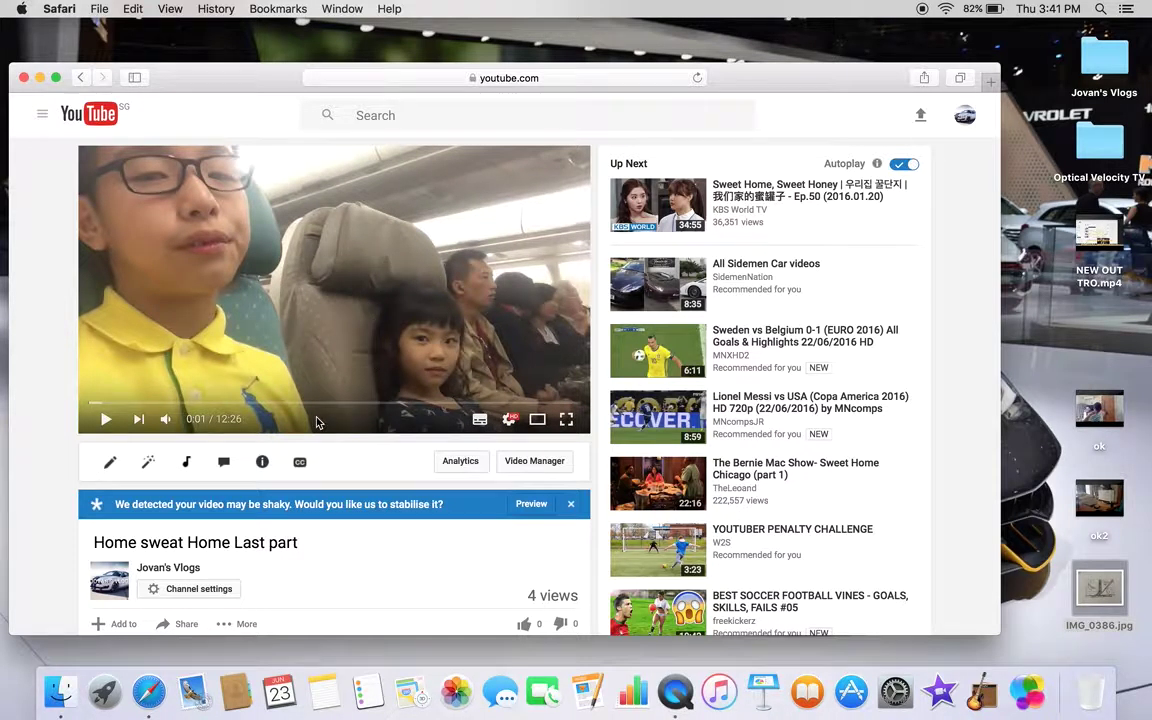
pyautogui.scroll(-5, 317, 423)
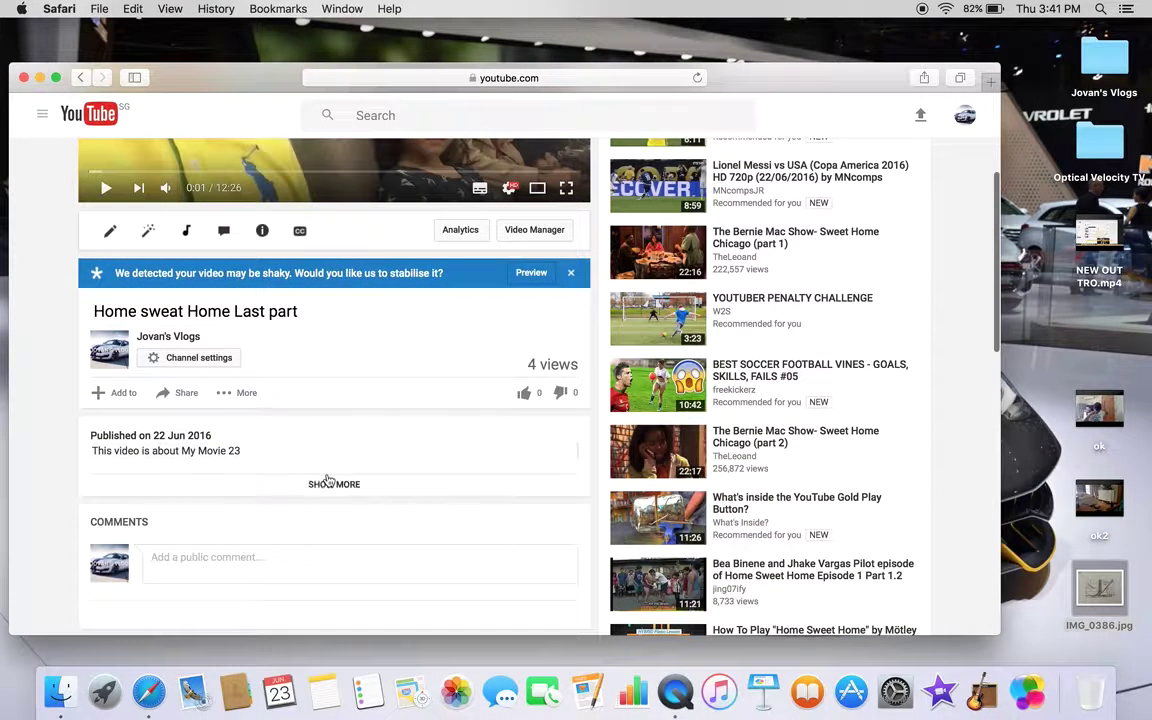
pyautogui.click(322, 484)
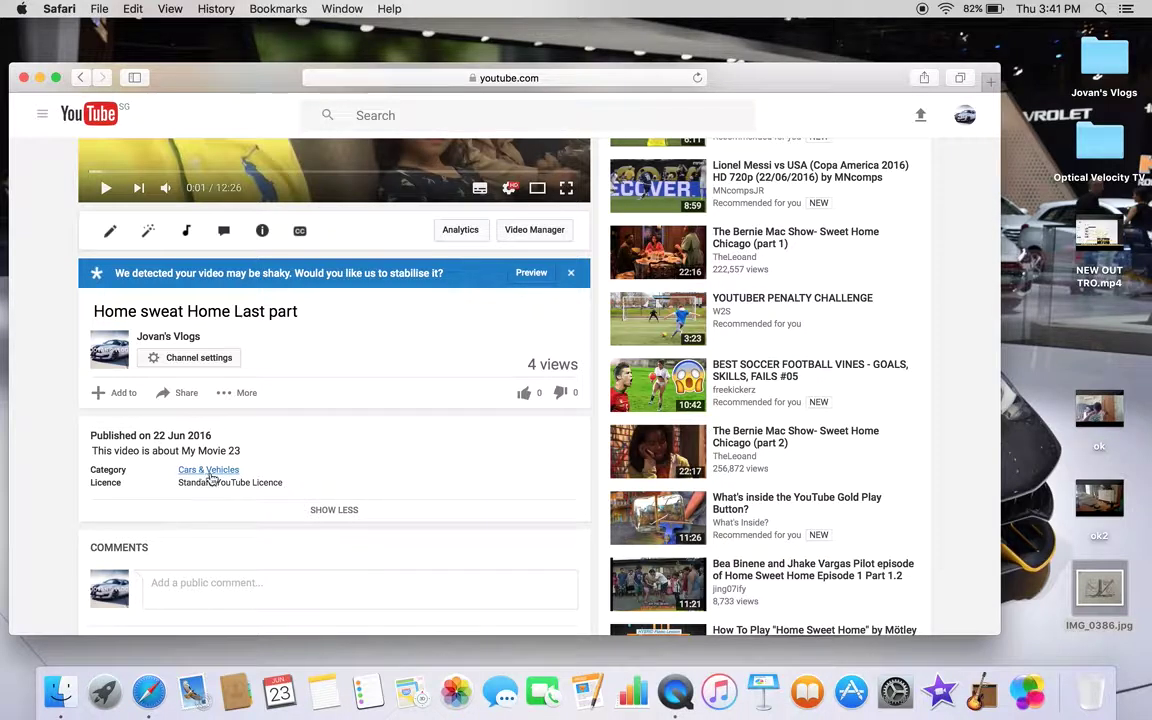
pyautogui.click(303, 509)
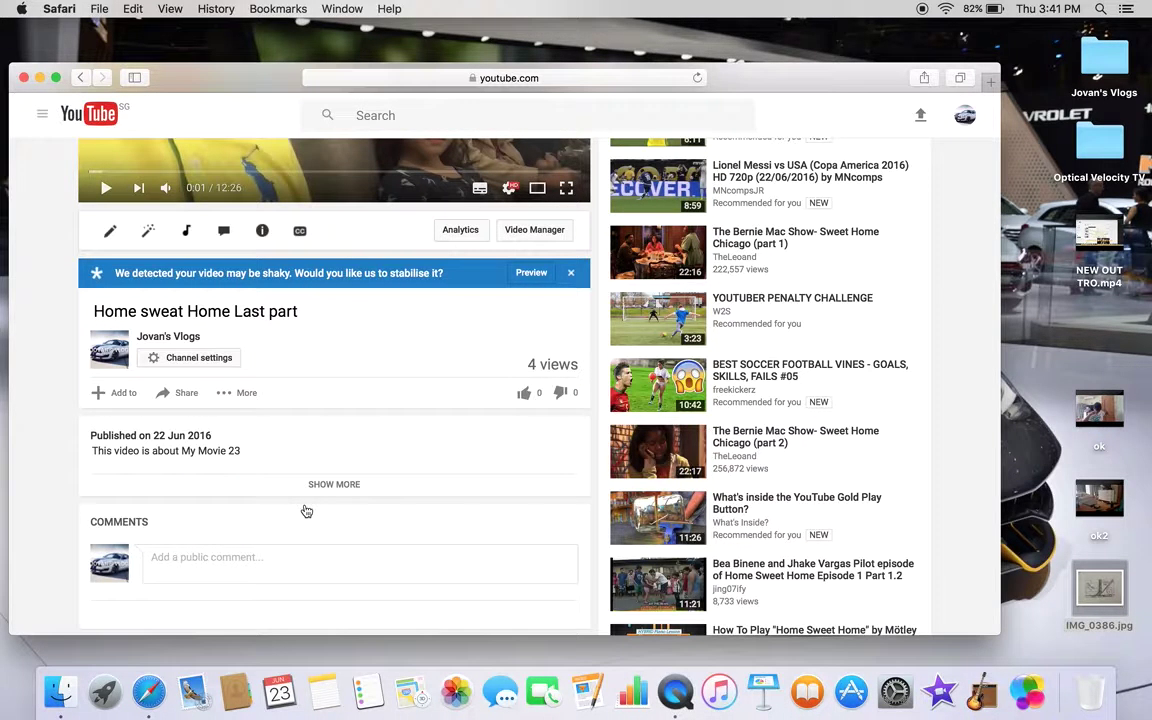
pyautogui.scroll(4, 308, 330)
pyautogui.scroll(1, 342, 372)
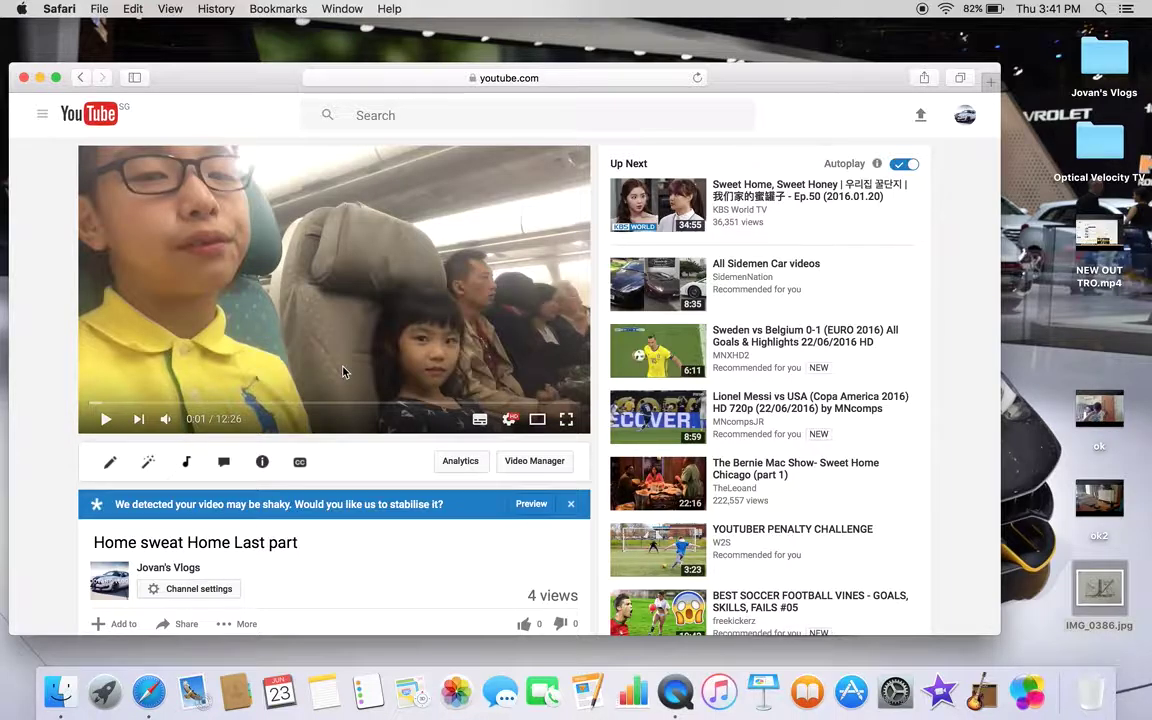
# - In the video's Advanced settings, change Category to People & Blogs and save the change
pyautogui.click(113, 464)
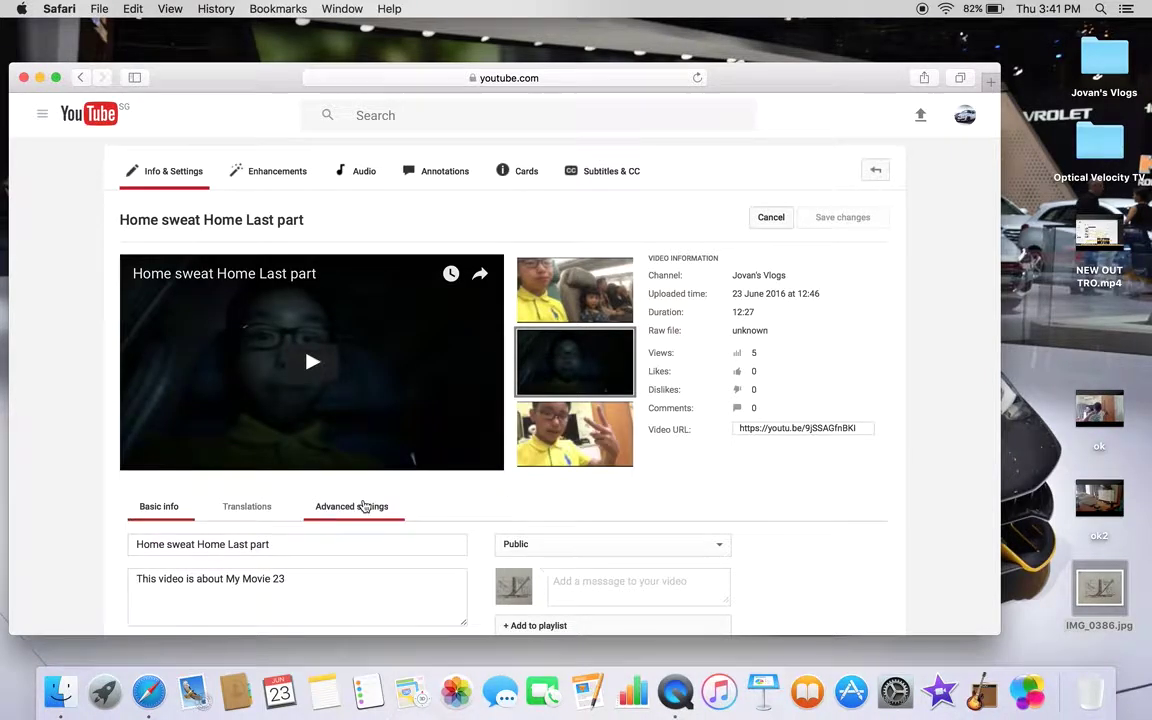
pyautogui.click(363, 506)
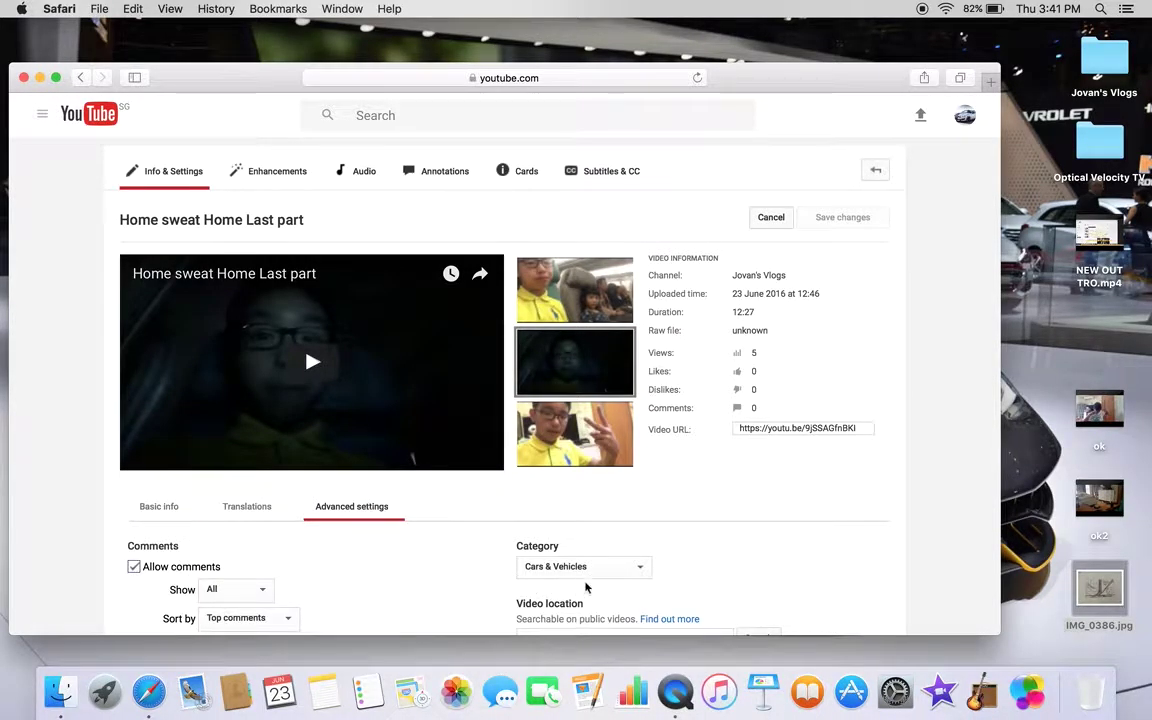
pyautogui.scroll(-2, 625, 600)
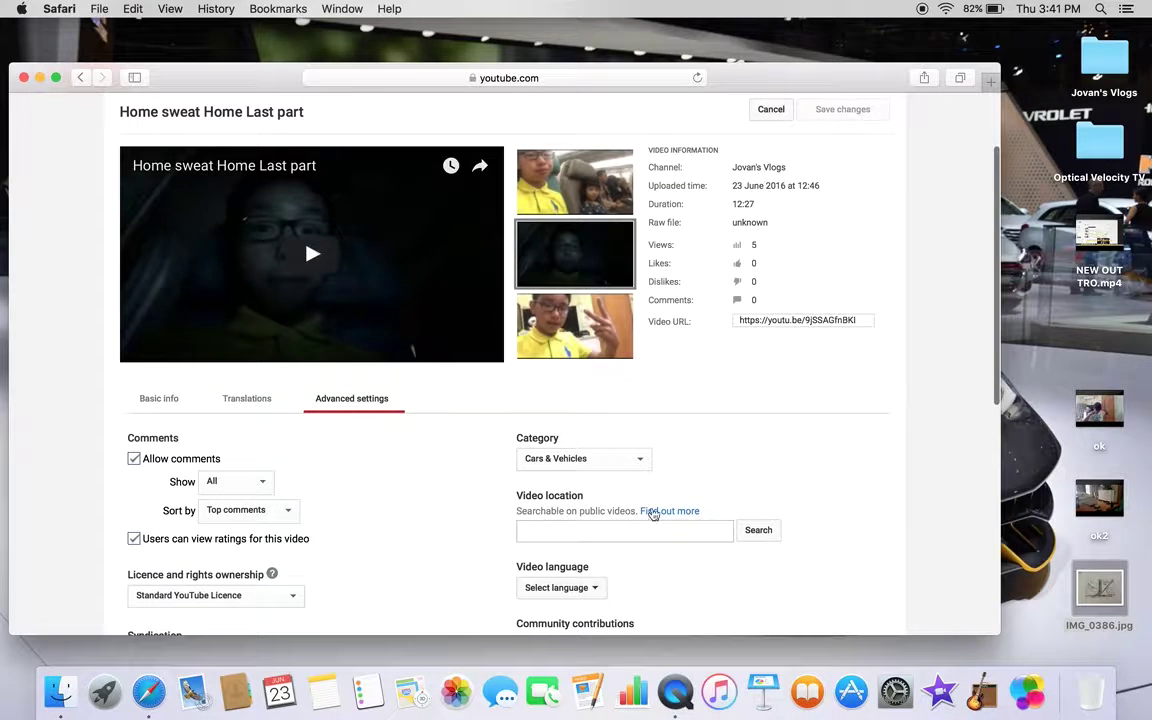
pyautogui.click(641, 458)
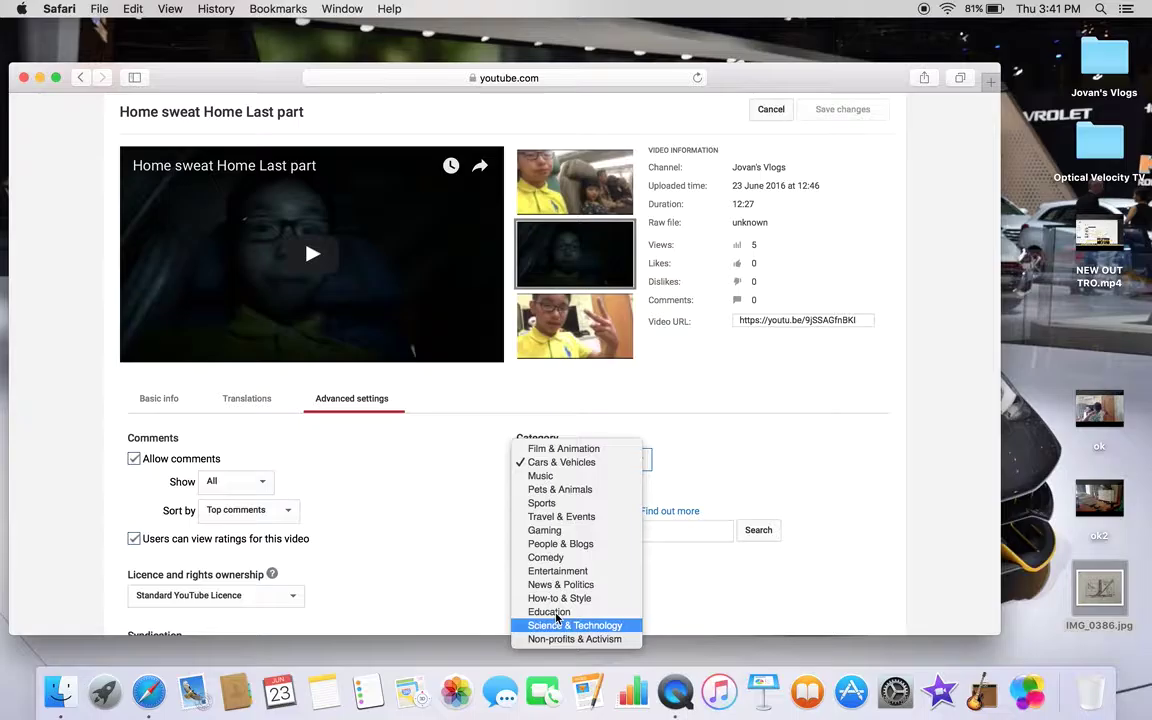
pyautogui.click(560, 550)
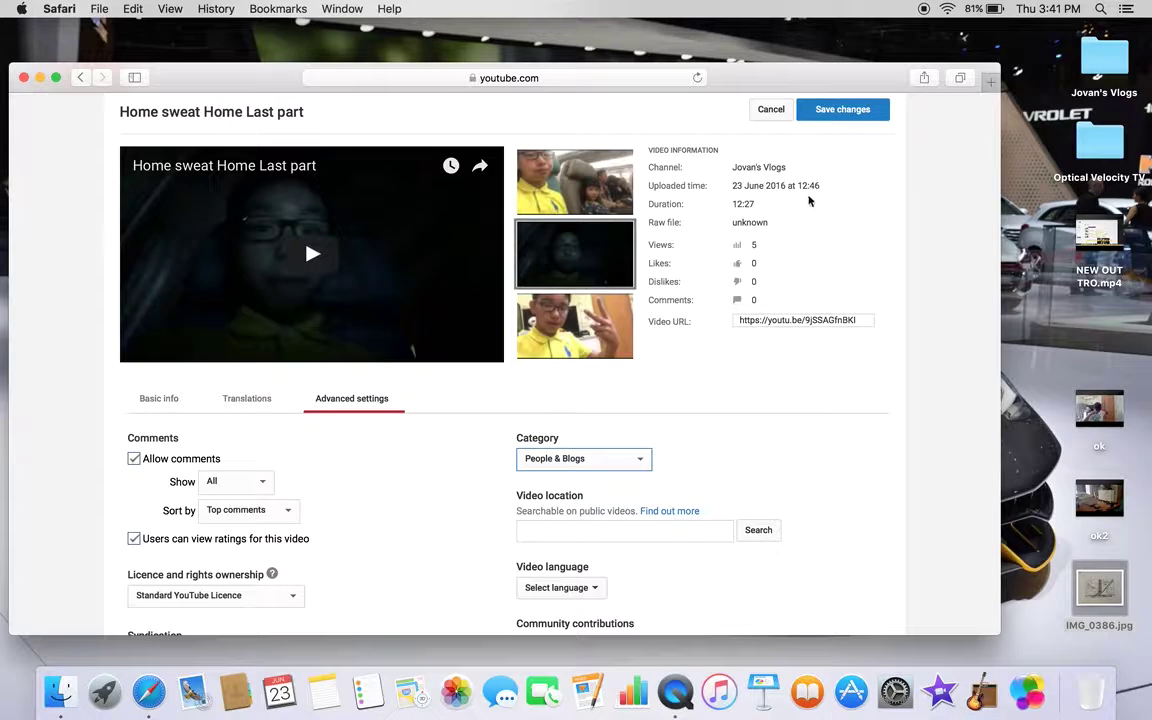
pyautogui.click(843, 110)
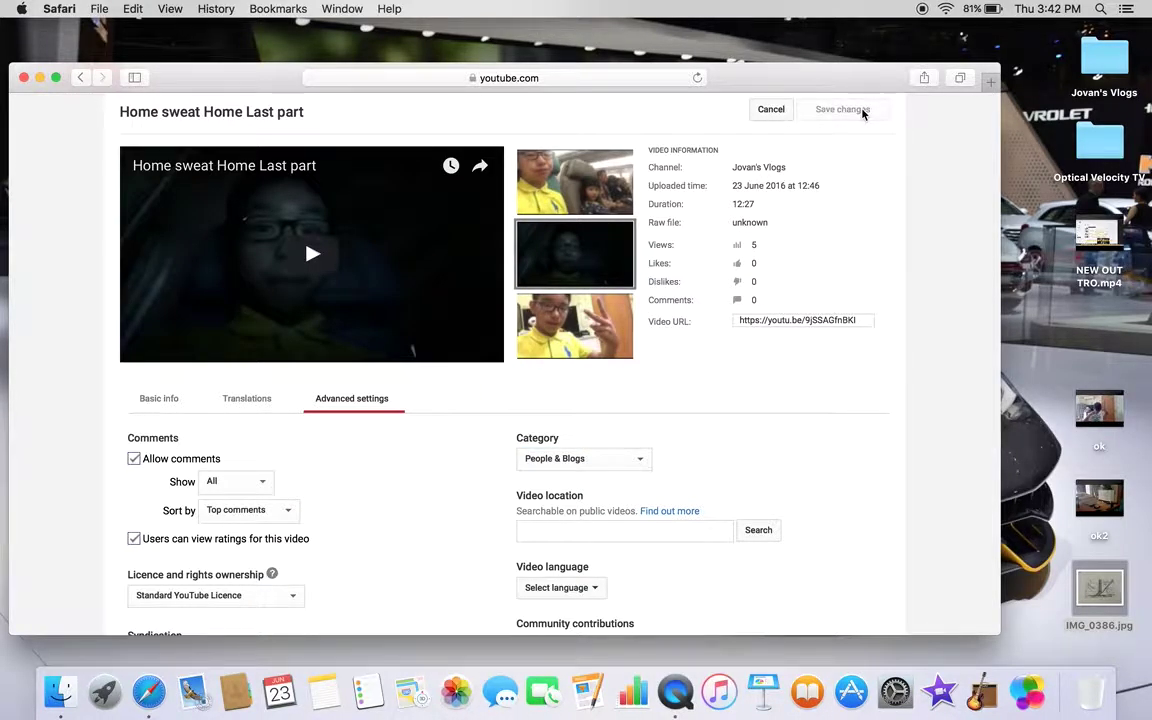
# - Go back to the 'Home sweat Home Last part' watch page, expand its description, and pause playback
pyautogui.click(82, 78)
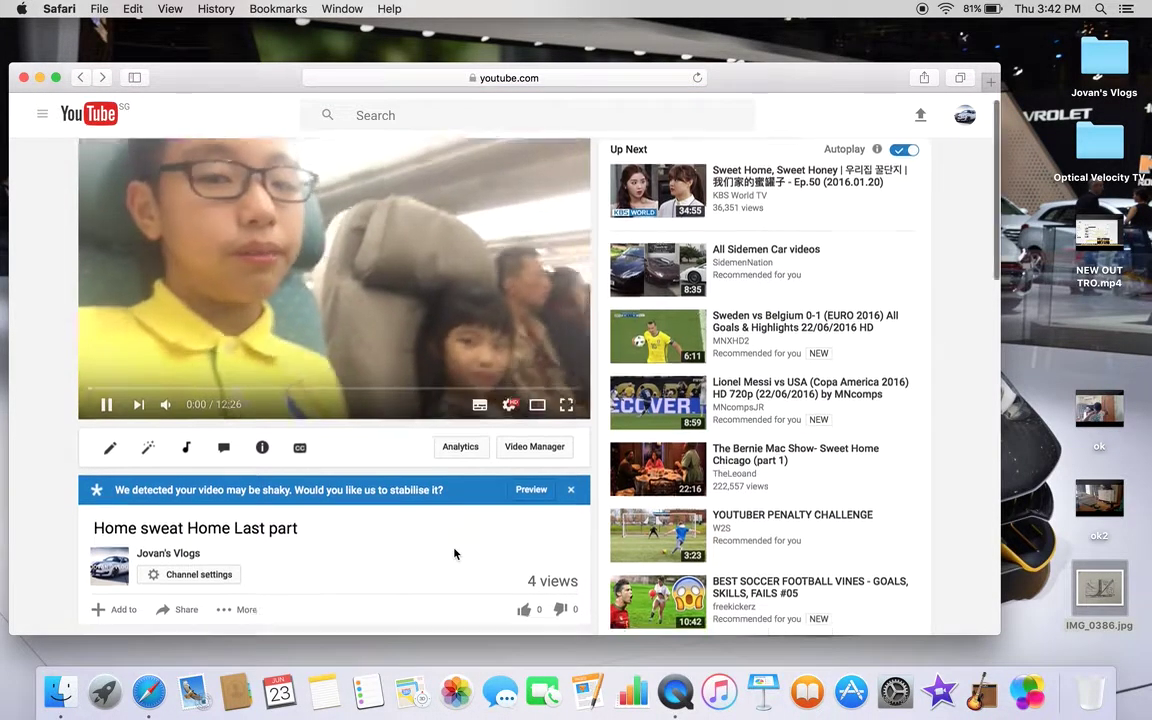
pyautogui.scroll(-3, 454, 553)
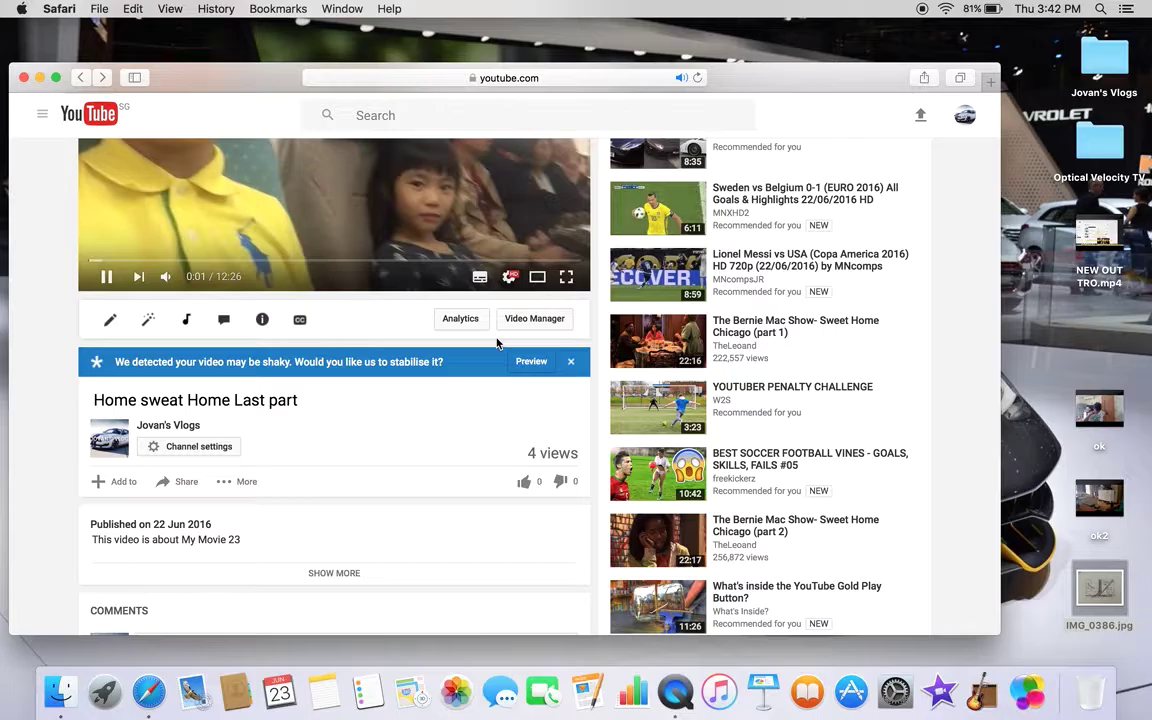
pyautogui.click(340, 577)
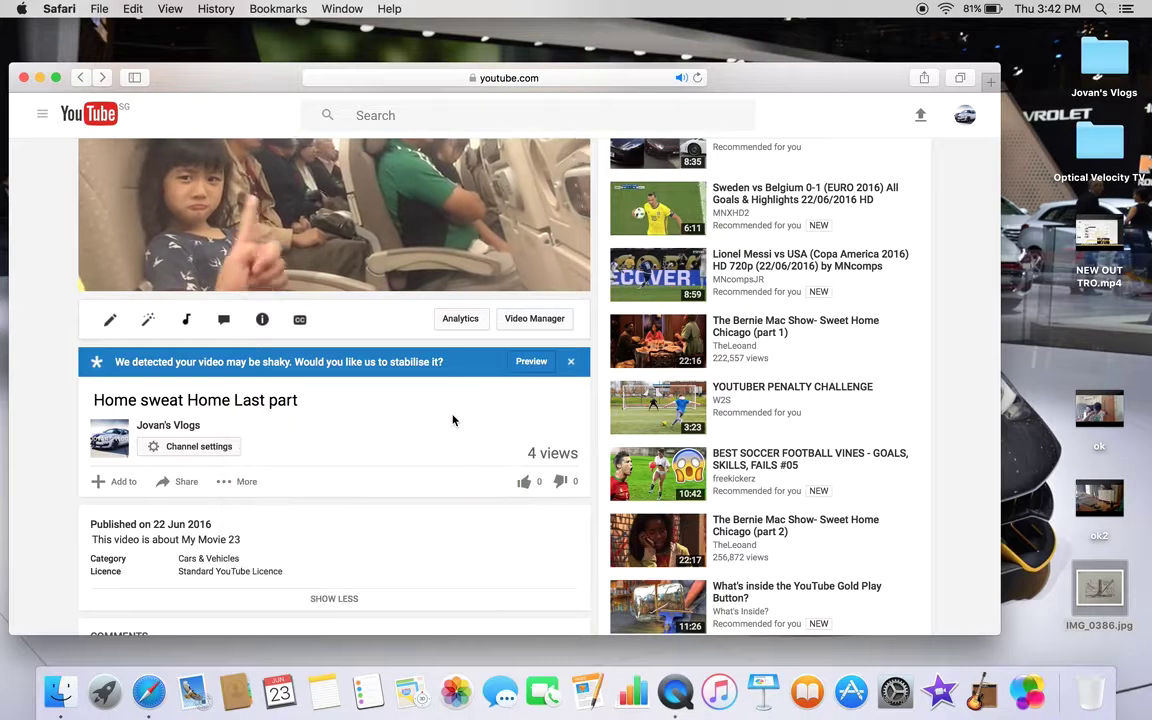
pyautogui.scroll(3, 404, 184)
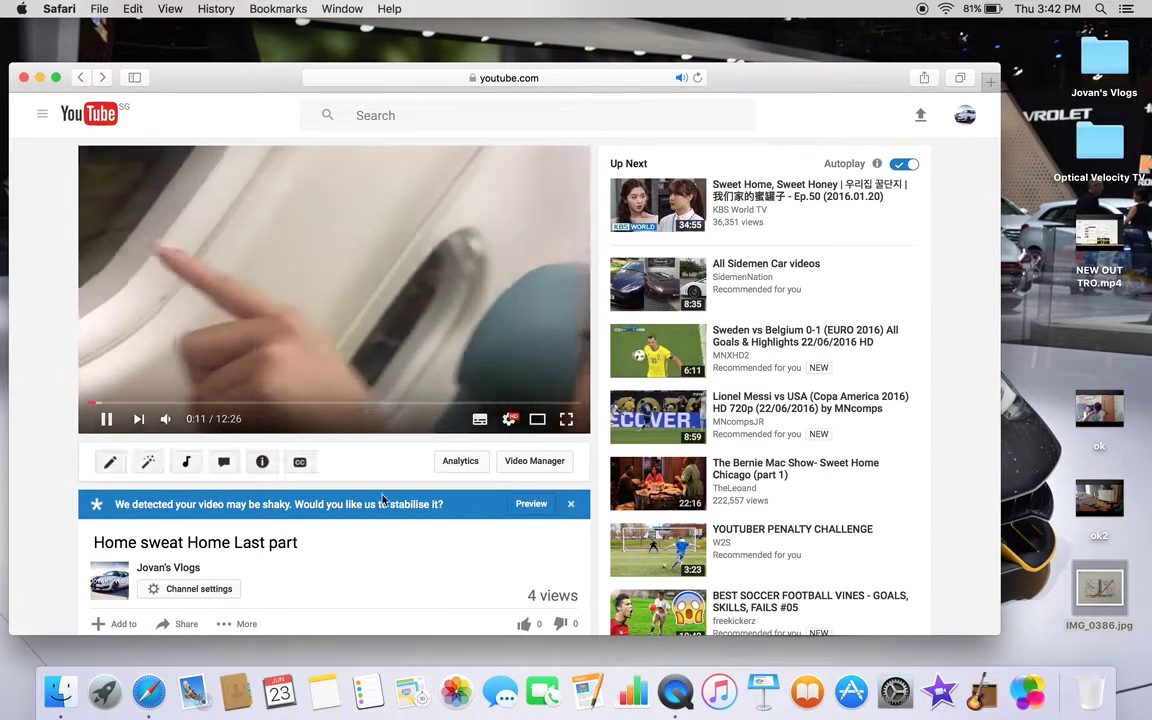
pyautogui.scroll(-3, 382, 505)
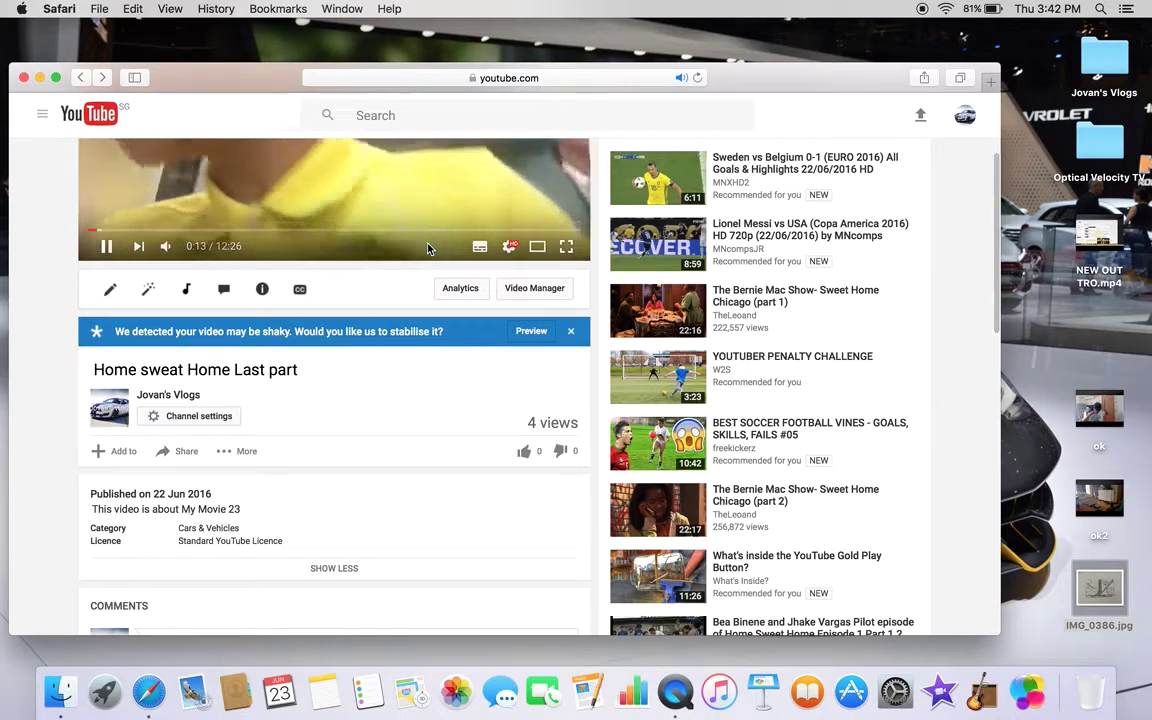
pyautogui.click(437, 191)
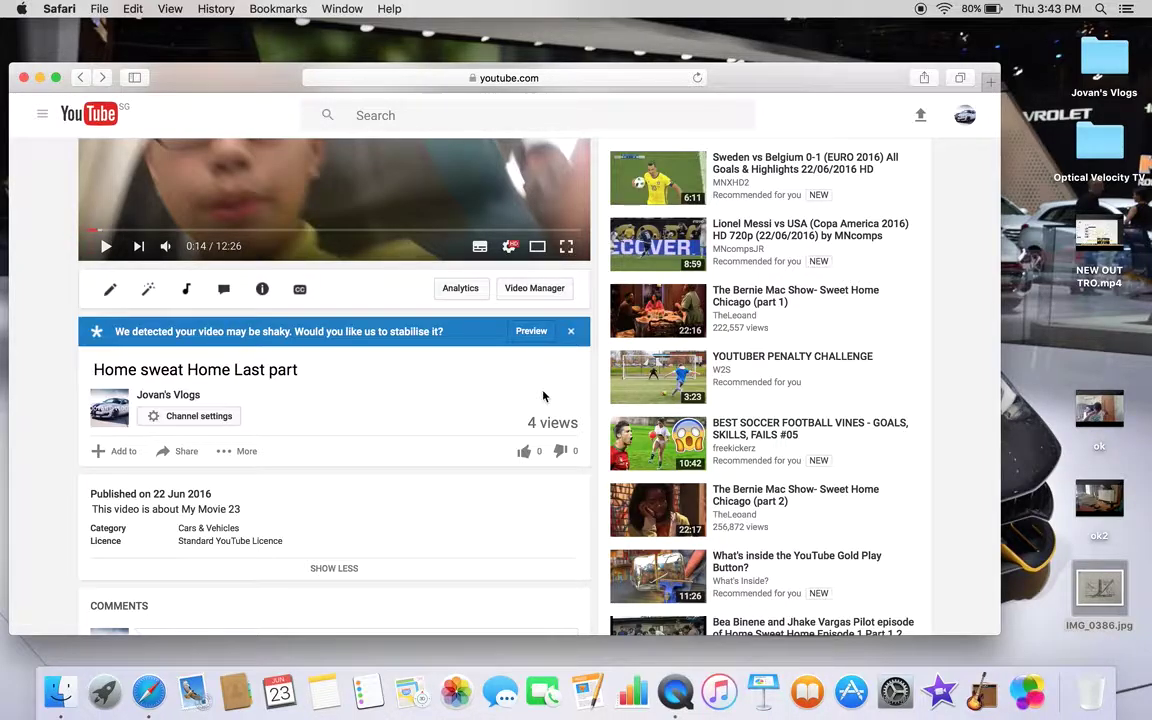
pyautogui.scroll(4, 543, 397)
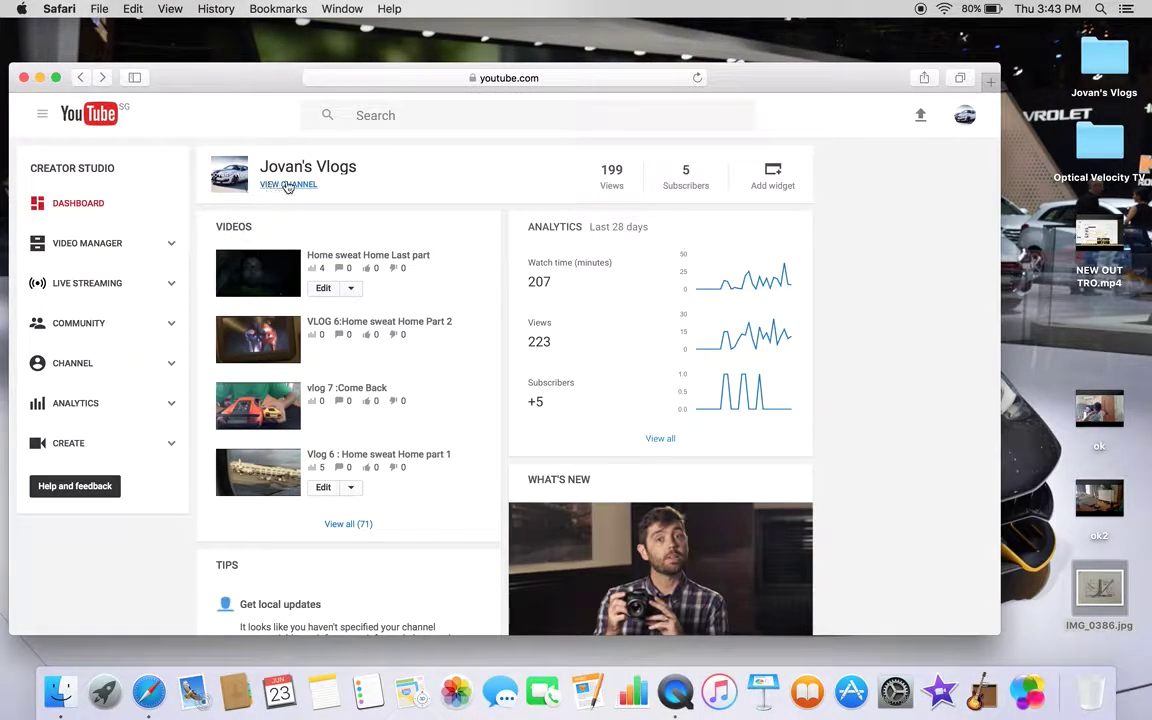
pyautogui.click(288, 186)
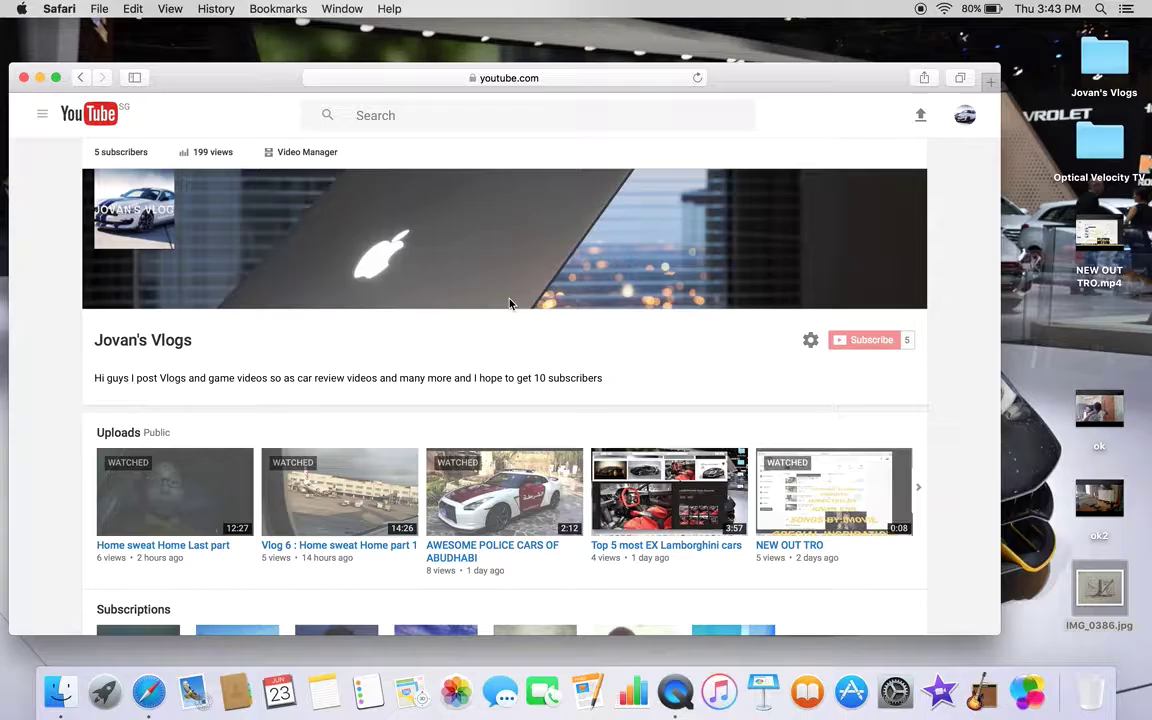
pyautogui.scroll(-3, 687, 332)
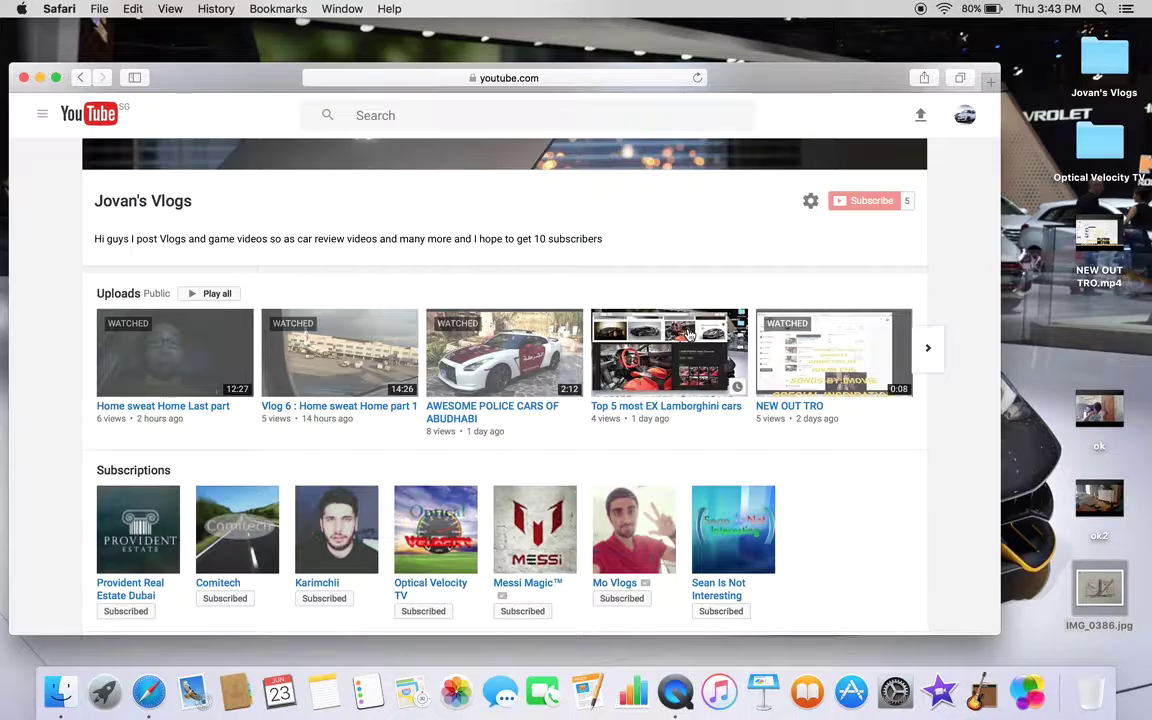
pyautogui.scroll(3, 687, 334)
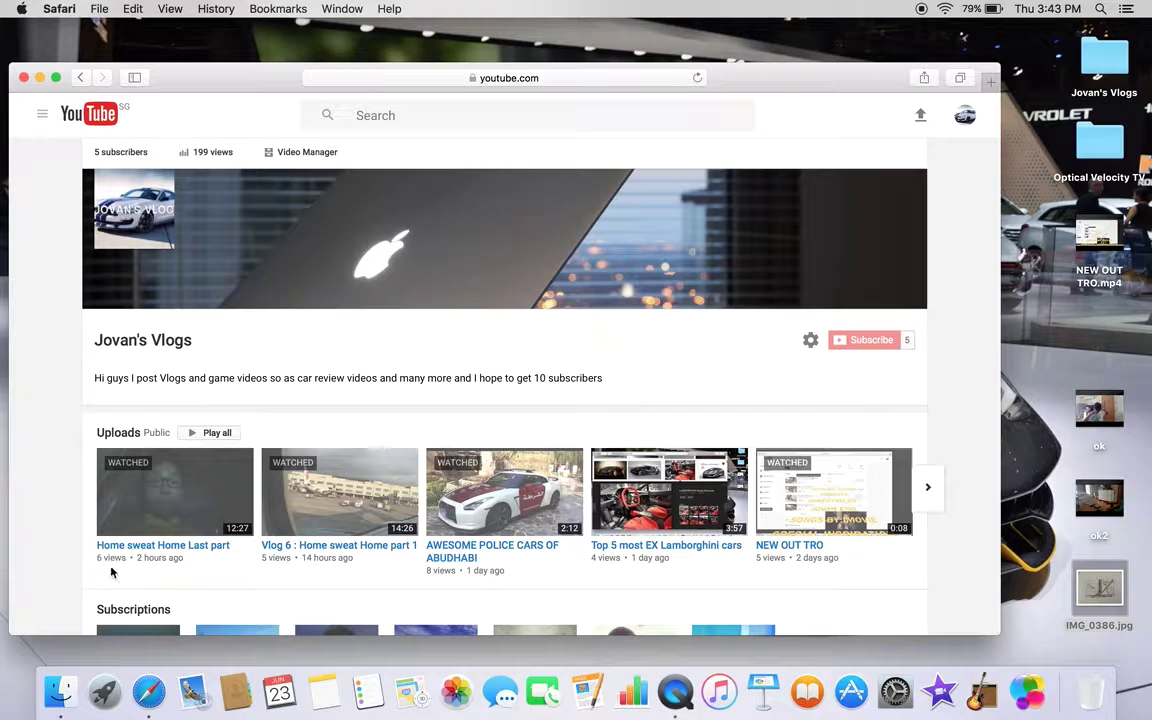
pyautogui.scroll(2, 329, 329)
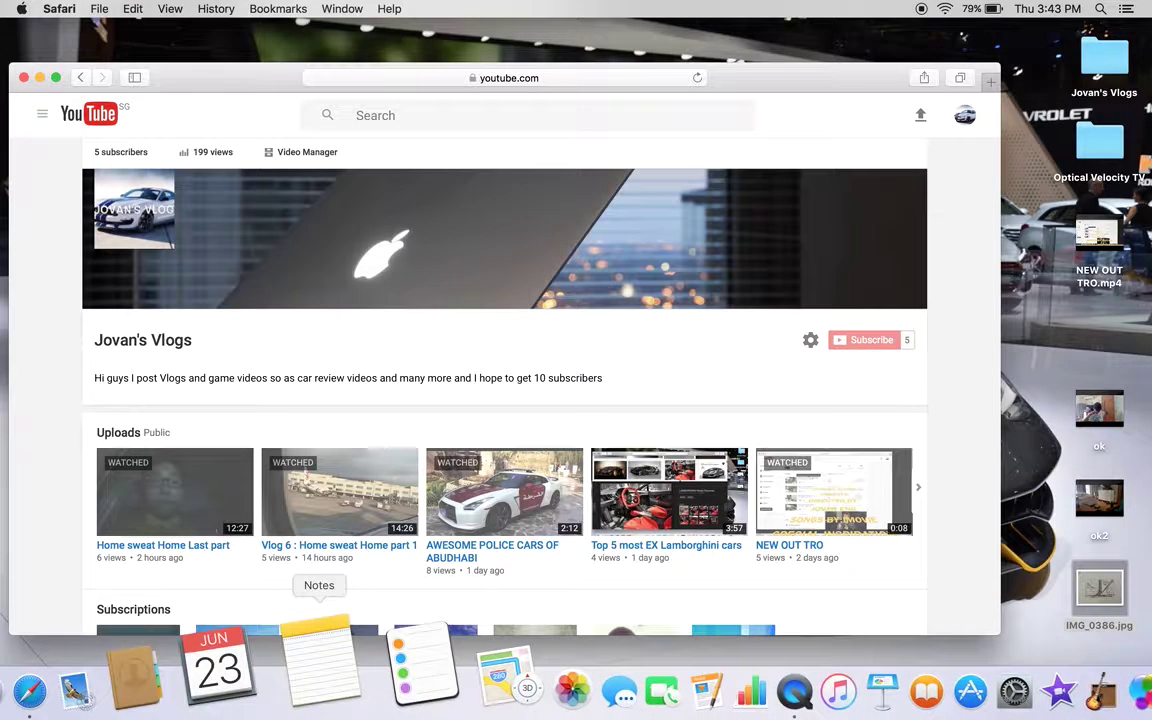
pyautogui.scroll(2, 466, 462)
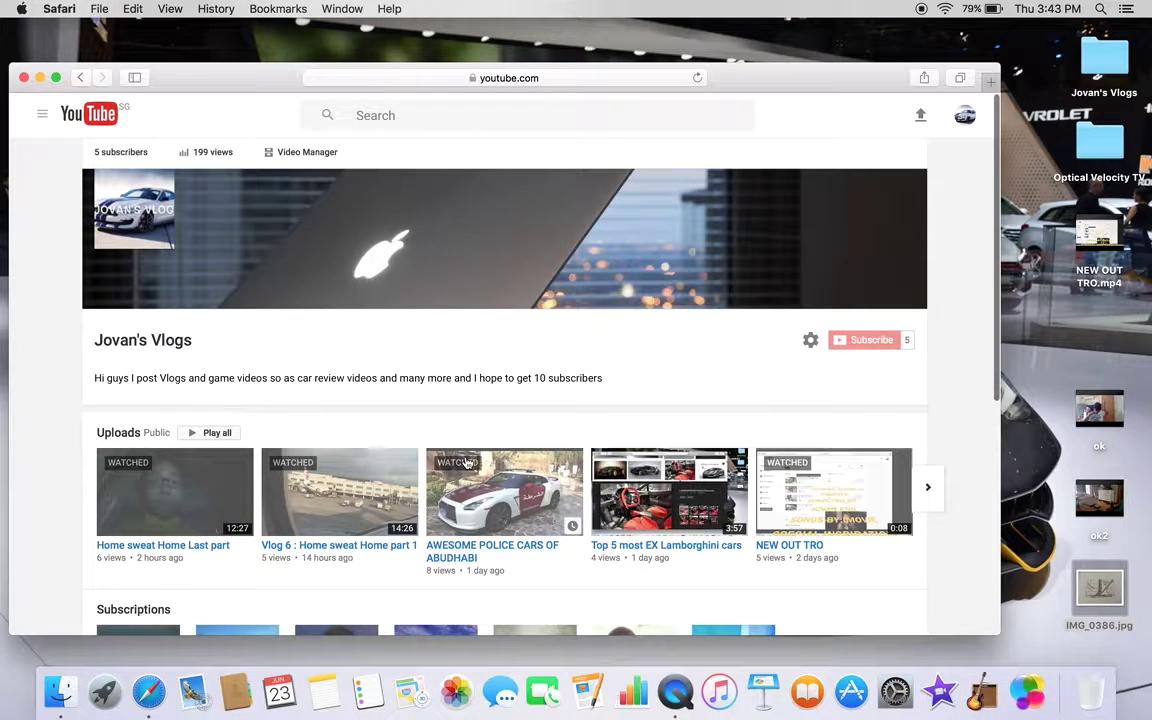
pyautogui.click(81, 77)
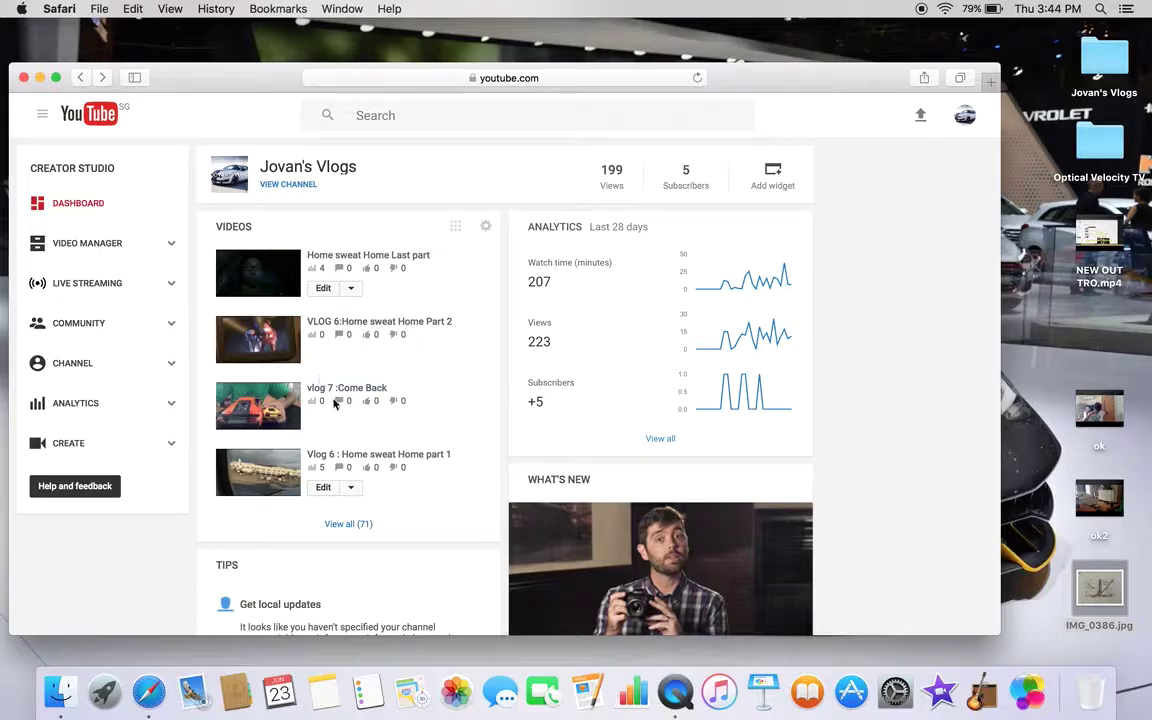
pyautogui.click(367, 390)
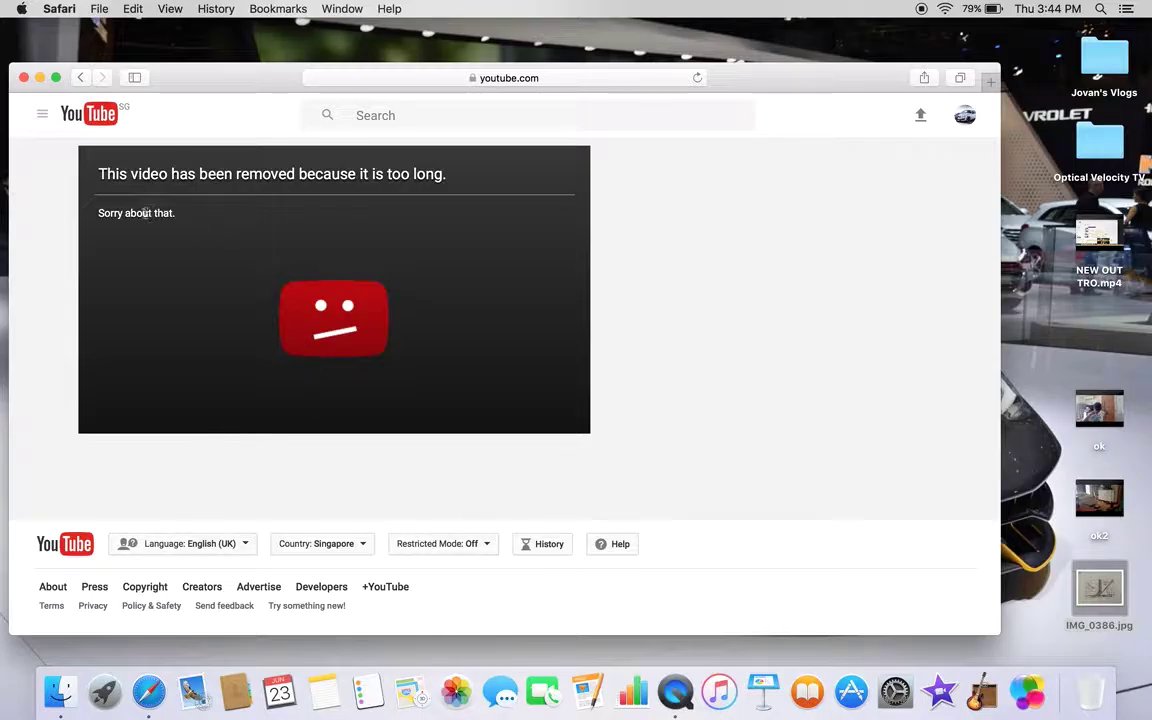
pyautogui.moveTo(145, 213); pyautogui.dragTo(100, 132)
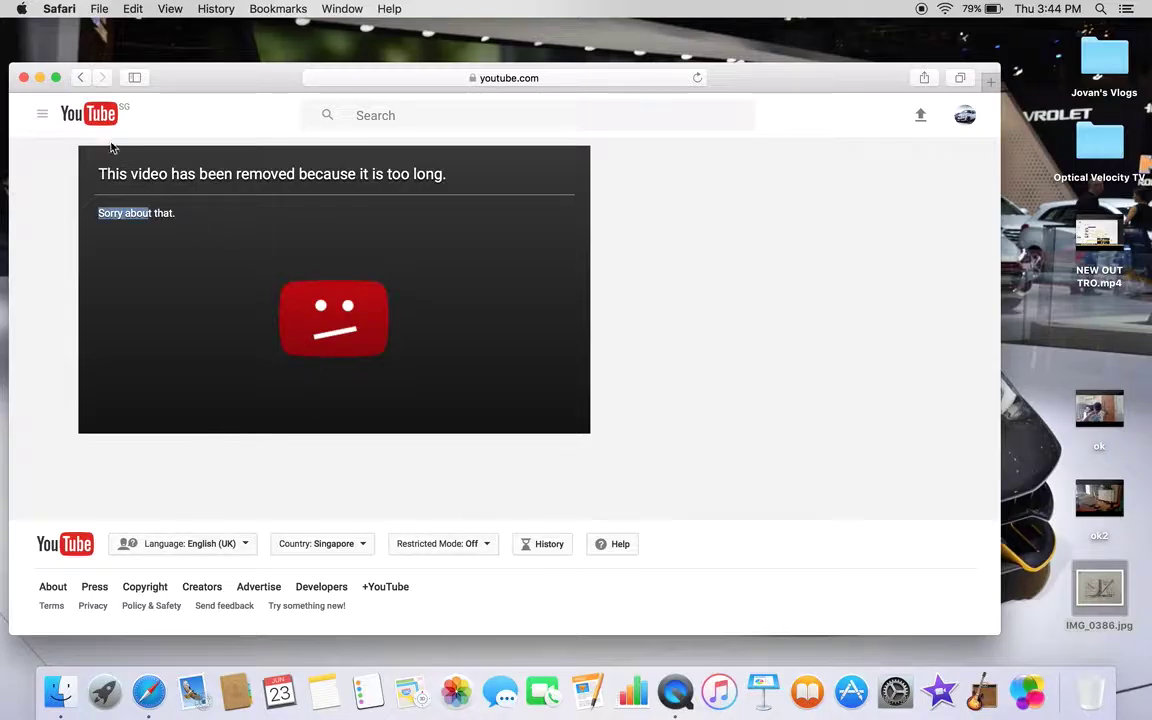
pyautogui.click(82, 78)
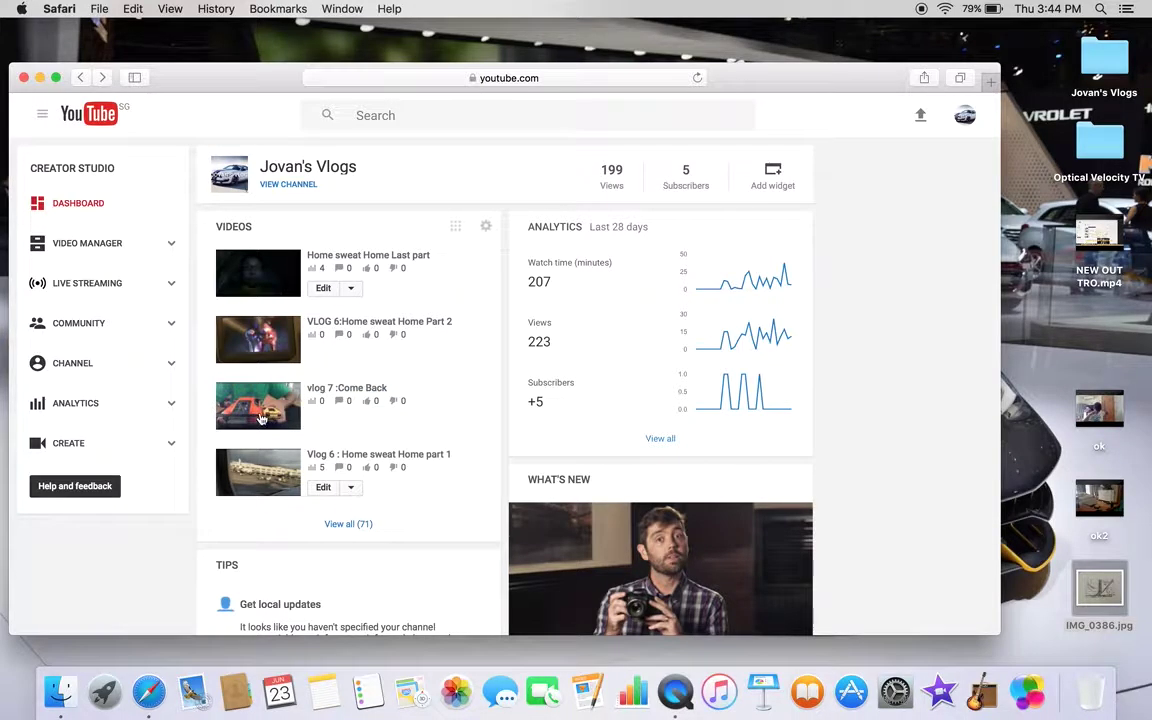
pyautogui.rightClick(260, 418)
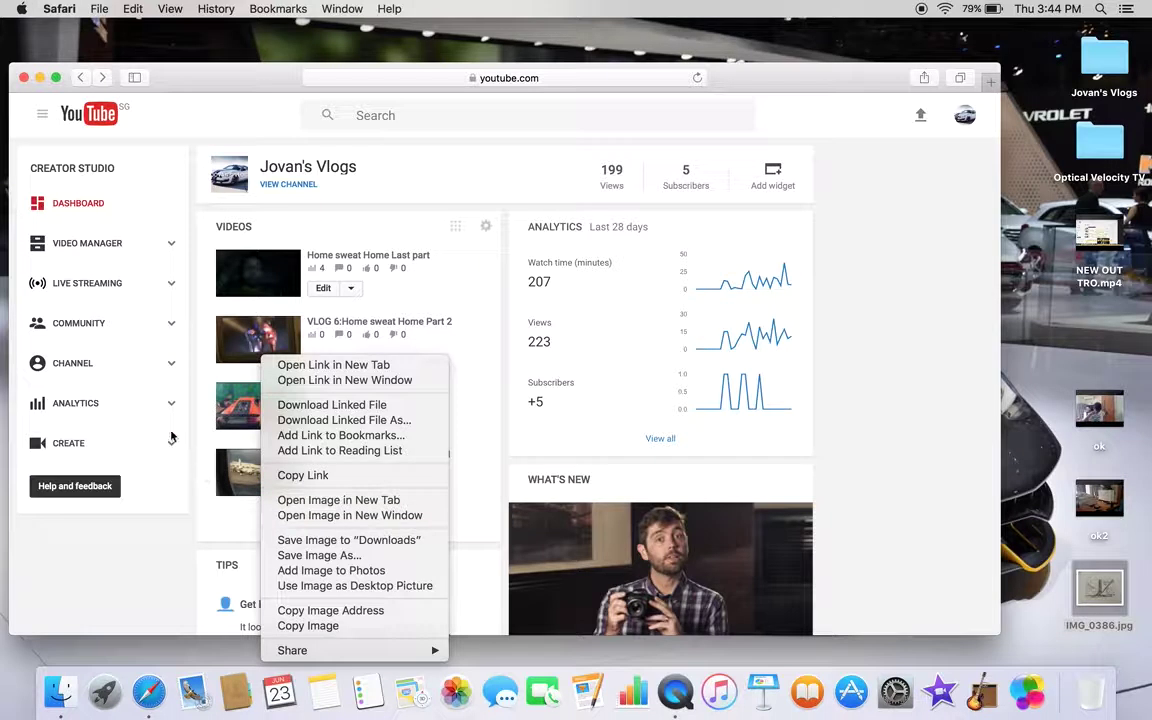
pyautogui.click(202, 439)
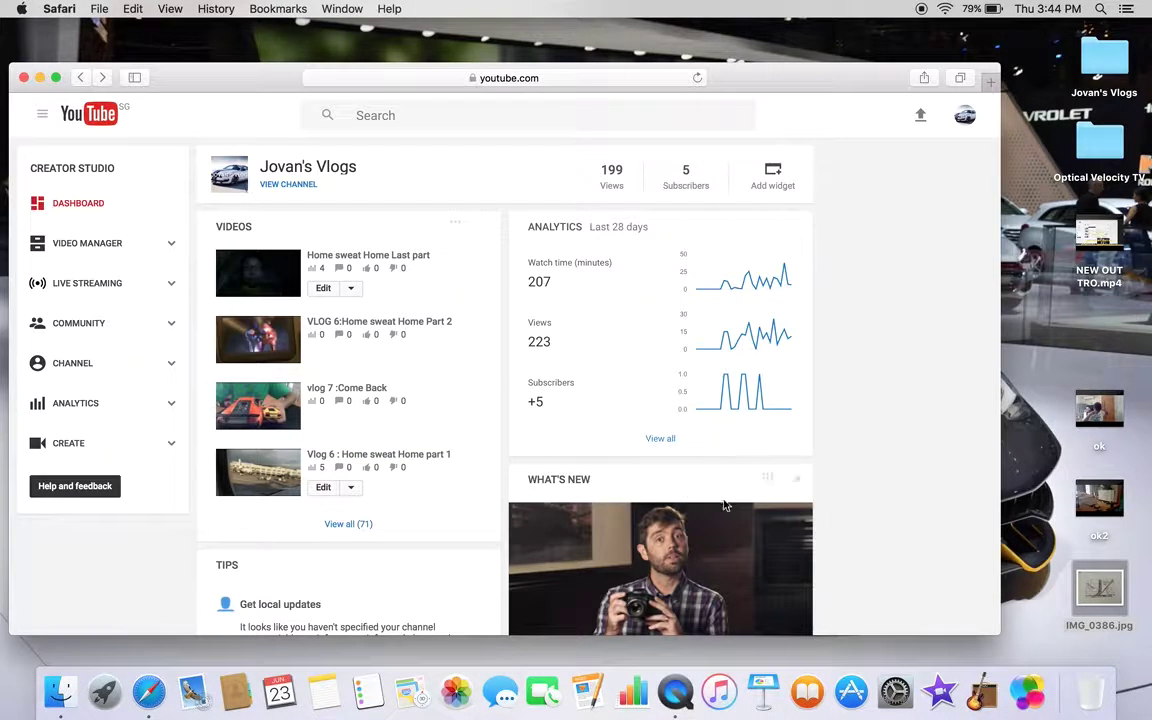
pyautogui.click(662, 439)
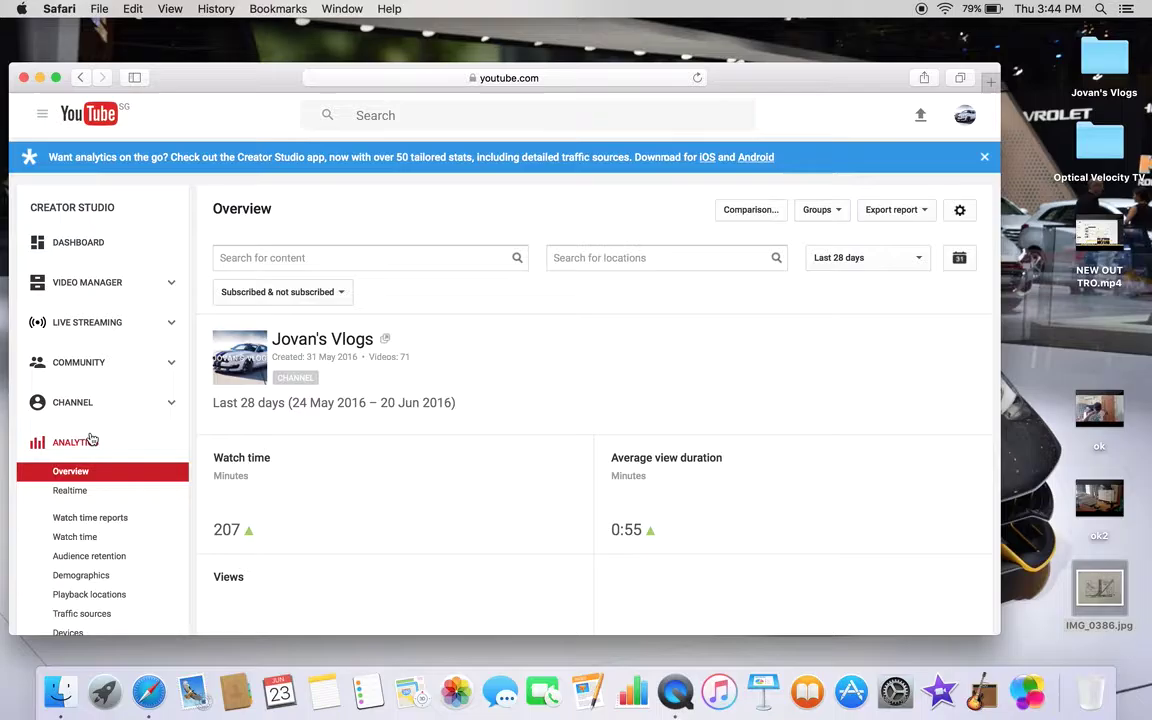
# - Scroll through the 28-day Analytics Overview showing 223 views, 44 likes and 5 subscribers
pyautogui.moveTo(527, 519)
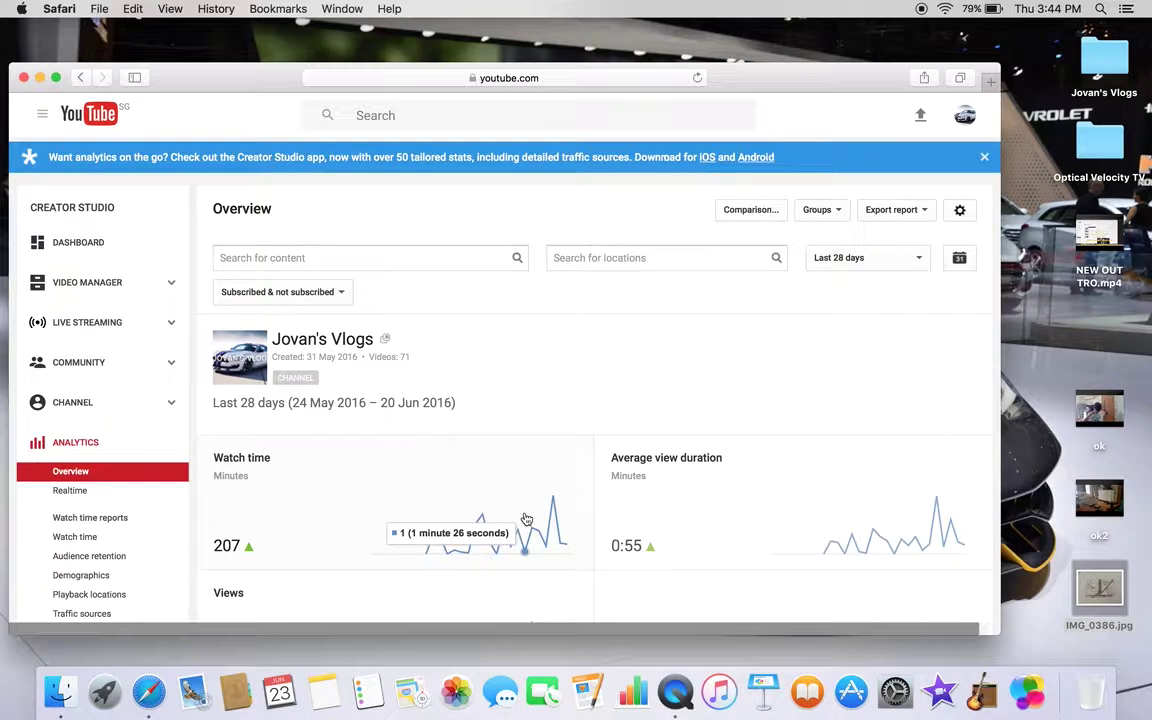
pyautogui.scroll(-5, 527, 519)
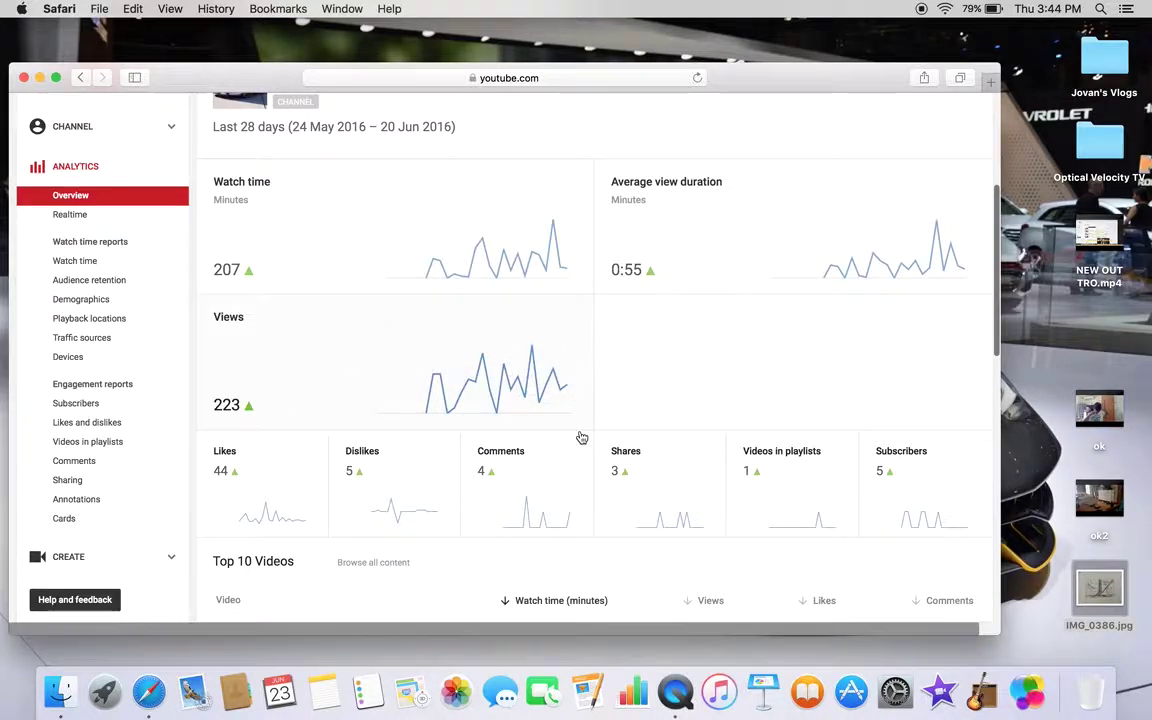
pyautogui.moveTo(309, 512)
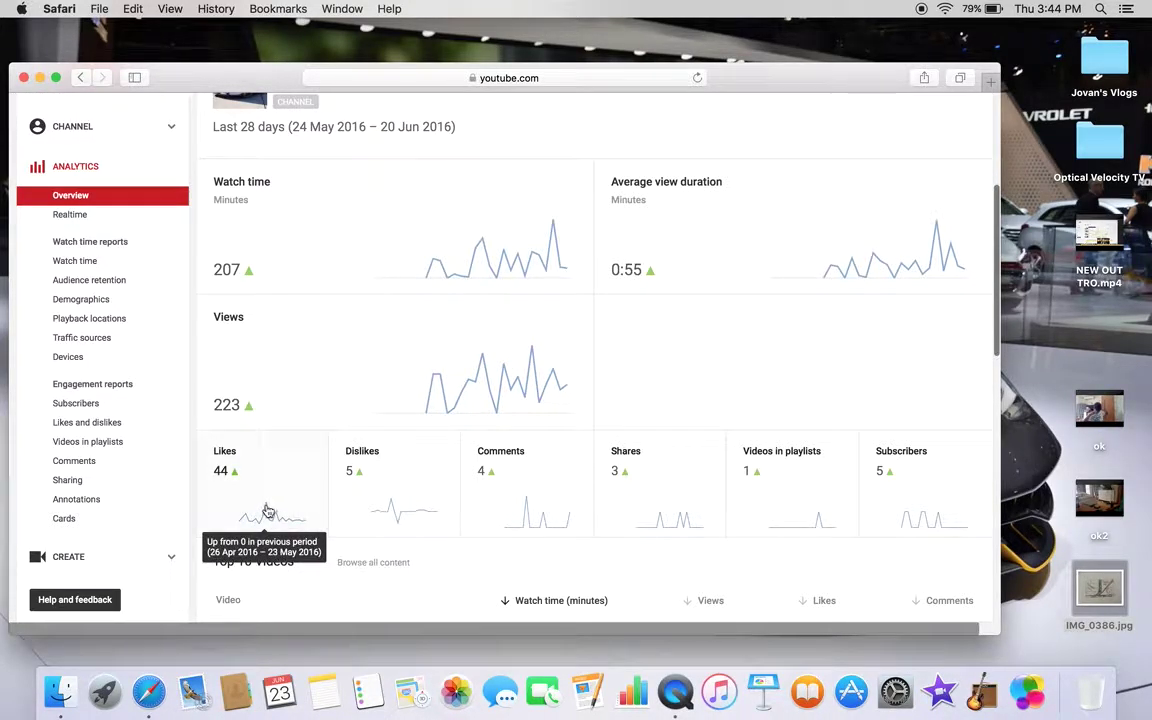
pyautogui.moveTo(386, 509)
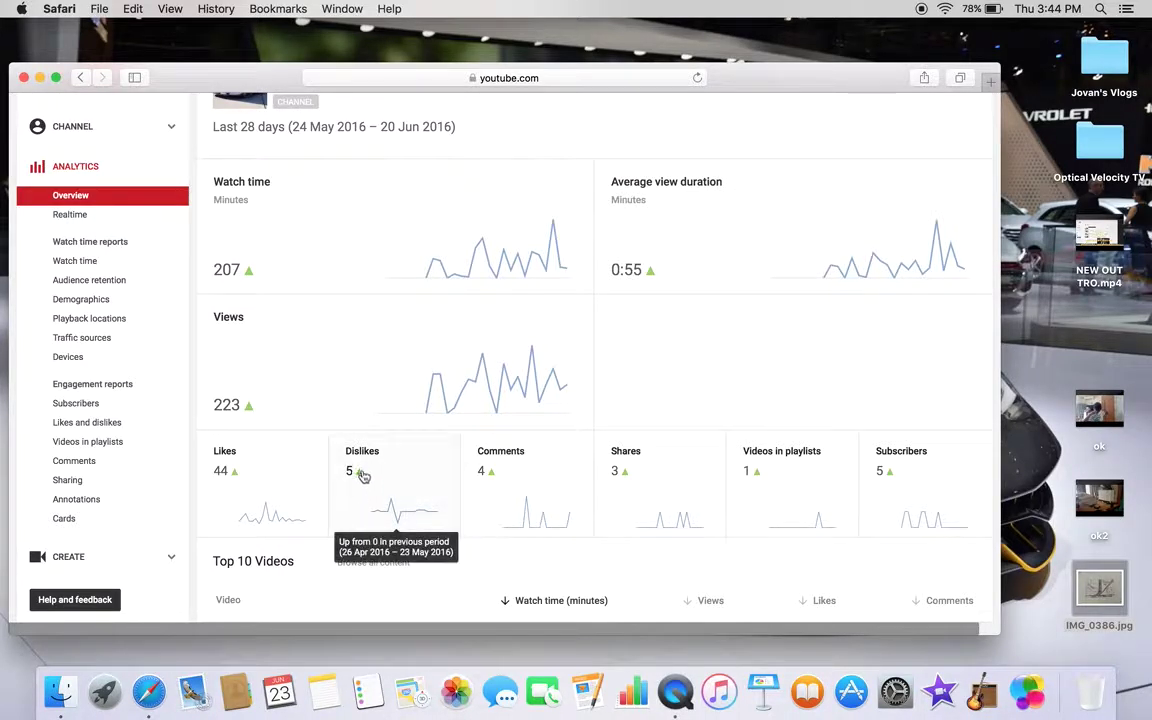
# - Revisit the 'Home sweat Home Last part' video from the dashboard and return to Creator Studio
pyautogui.scroll(5, 239, 489)
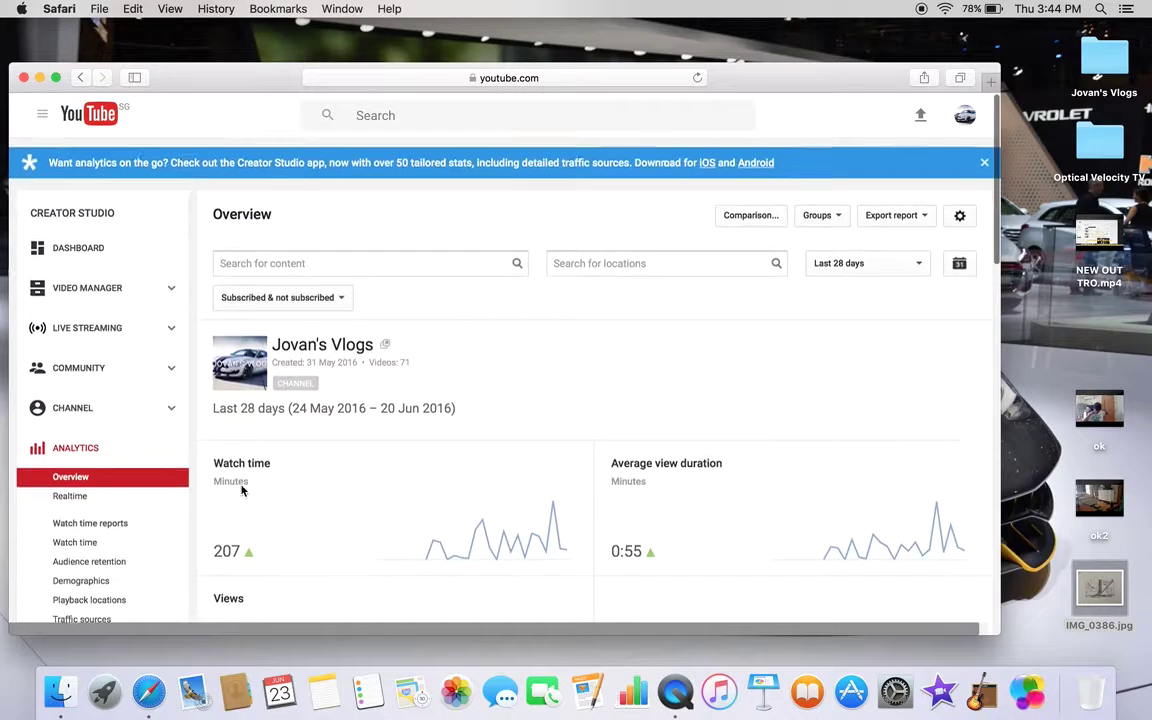
pyautogui.click(80, 77)
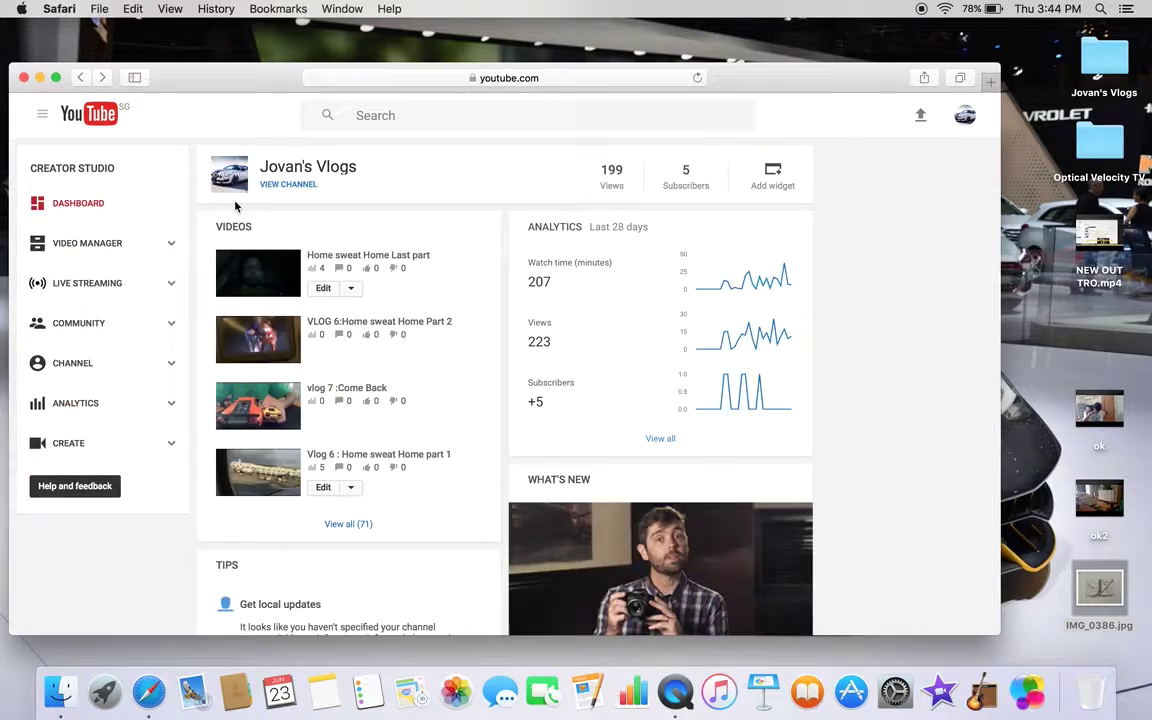
pyautogui.click(326, 264)
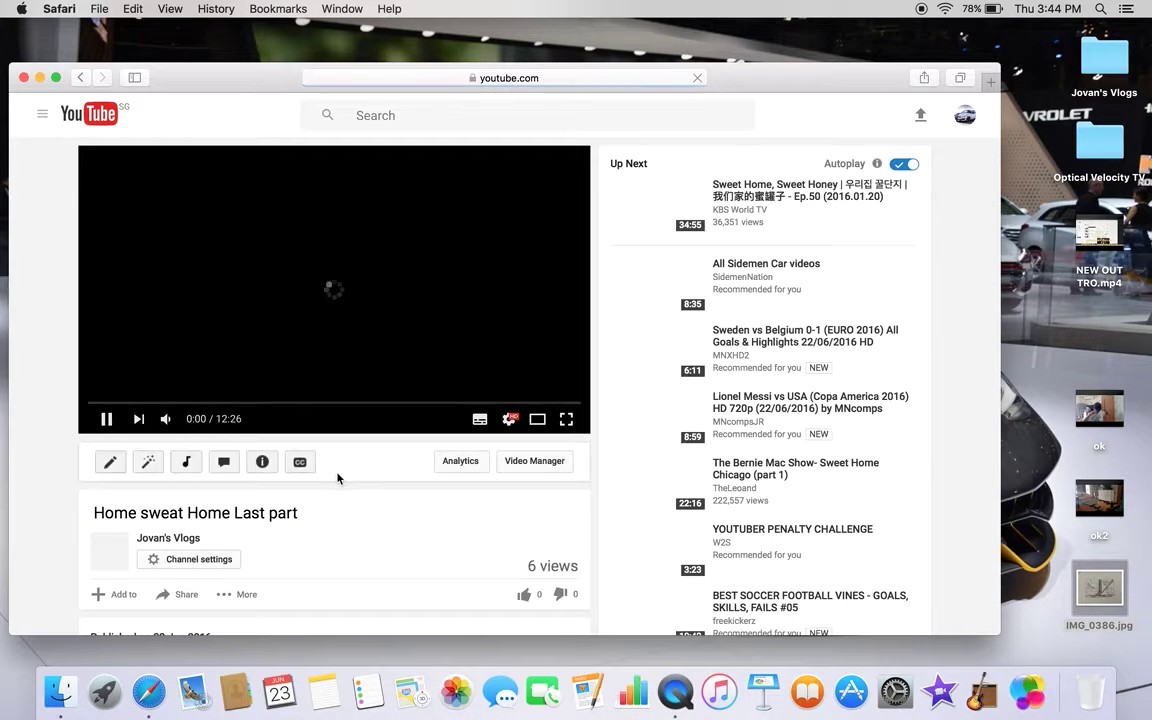
pyautogui.scroll(-3, 213, 537)
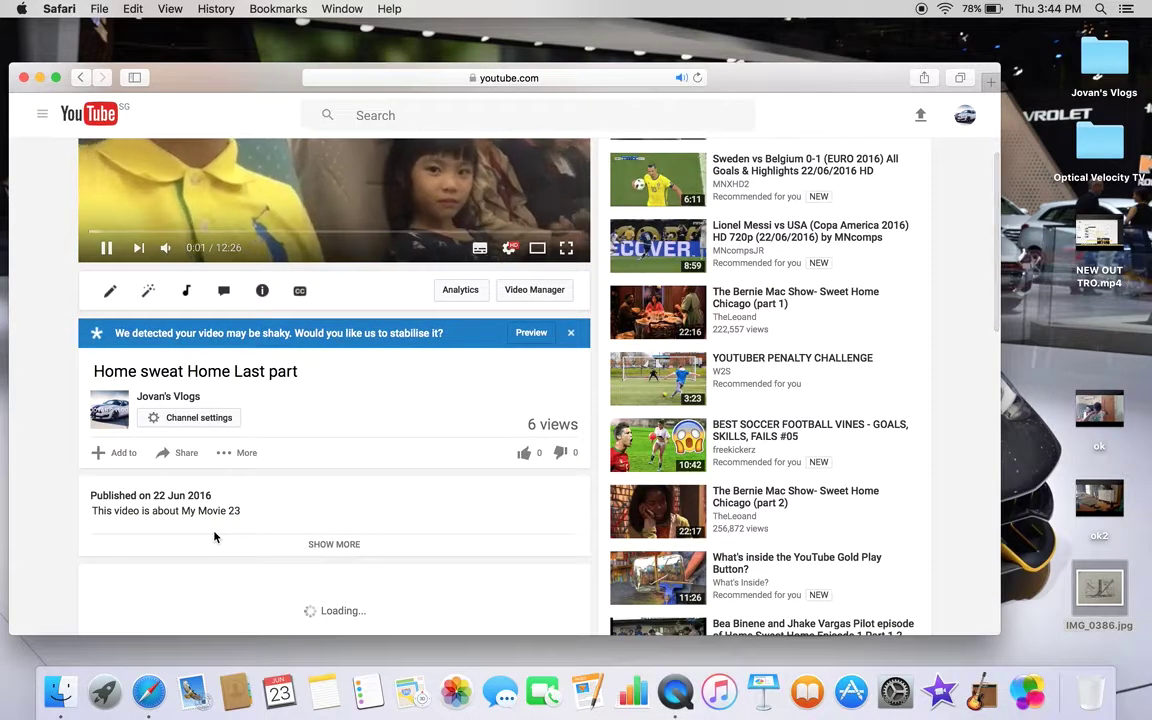
pyautogui.scroll(5, 213, 537)
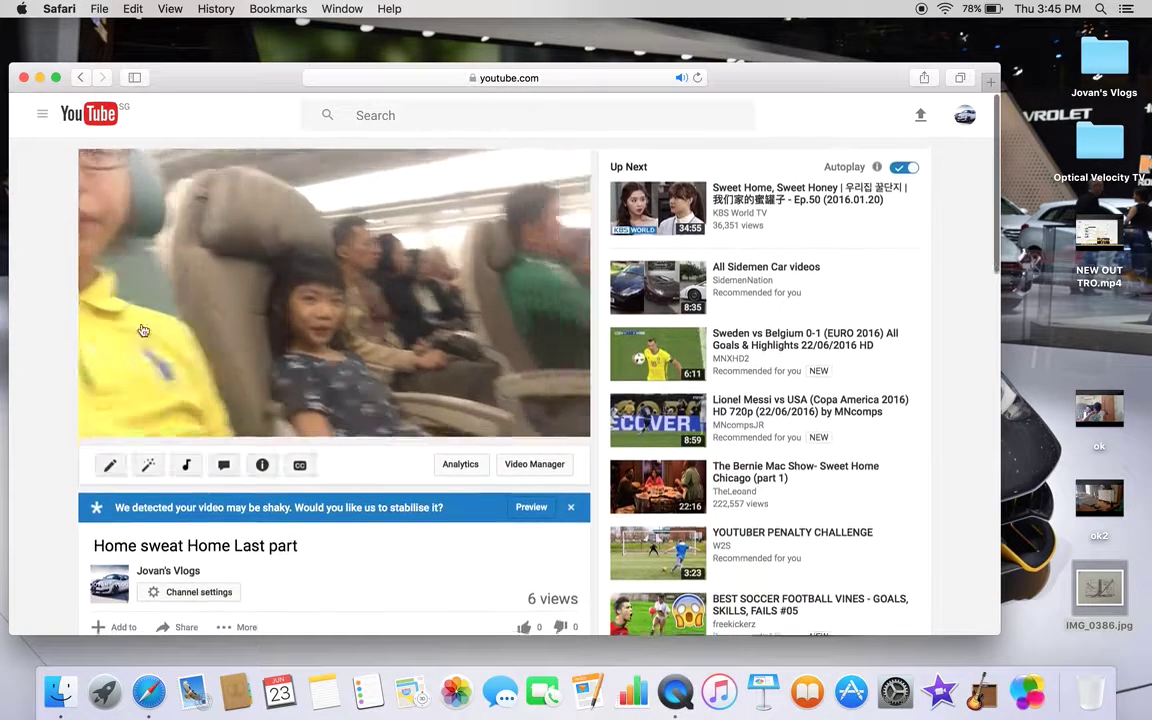
pyautogui.click(80, 77)
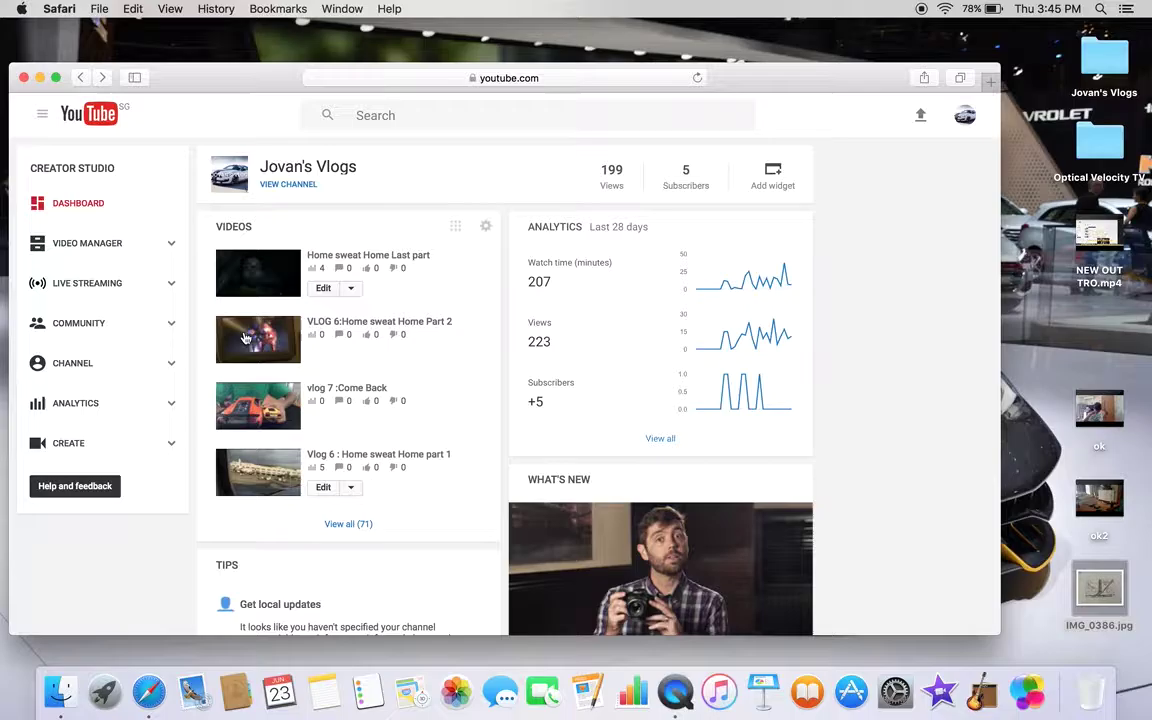
# - Check the Home sweat Home Part 2 and part 1 videos, then open the full list of 71 videos
pyautogui.click(320, 328)
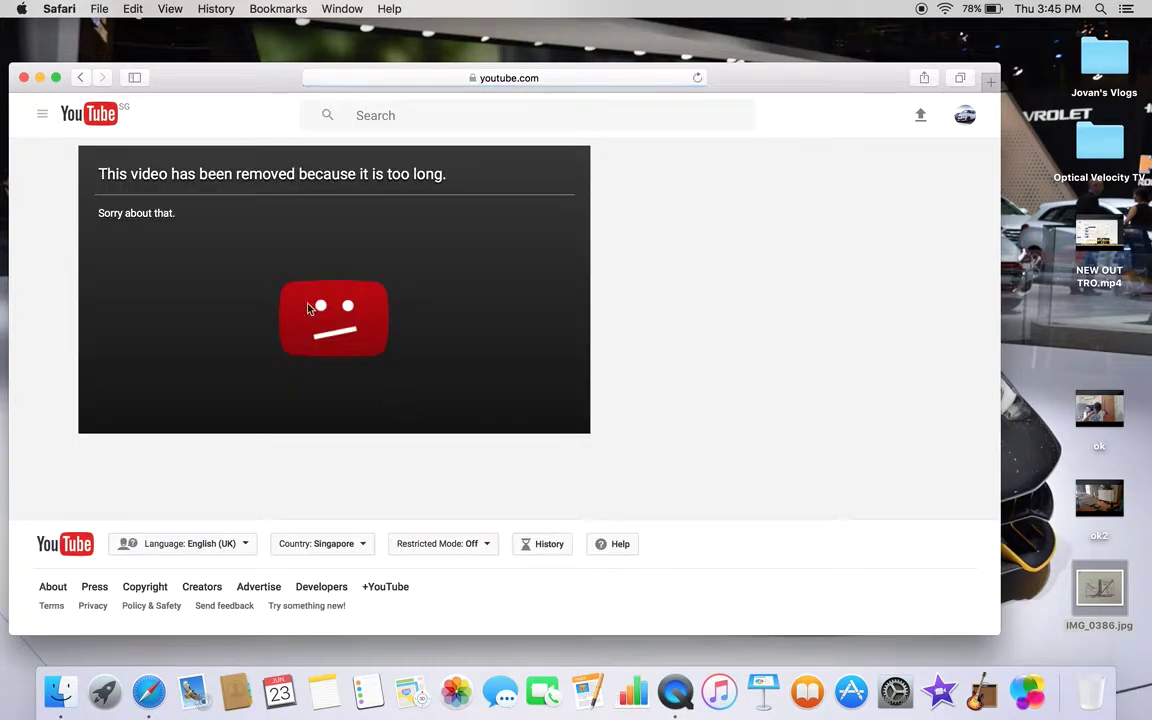
pyautogui.click(80, 77)
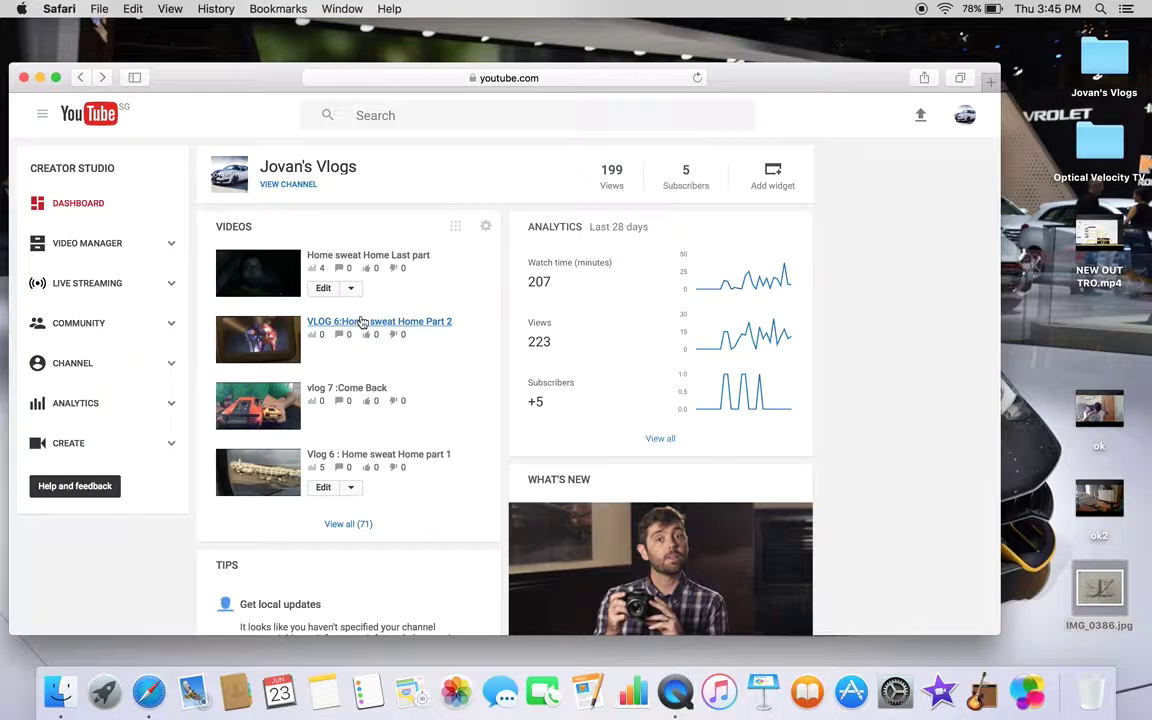
pyautogui.click(437, 322)
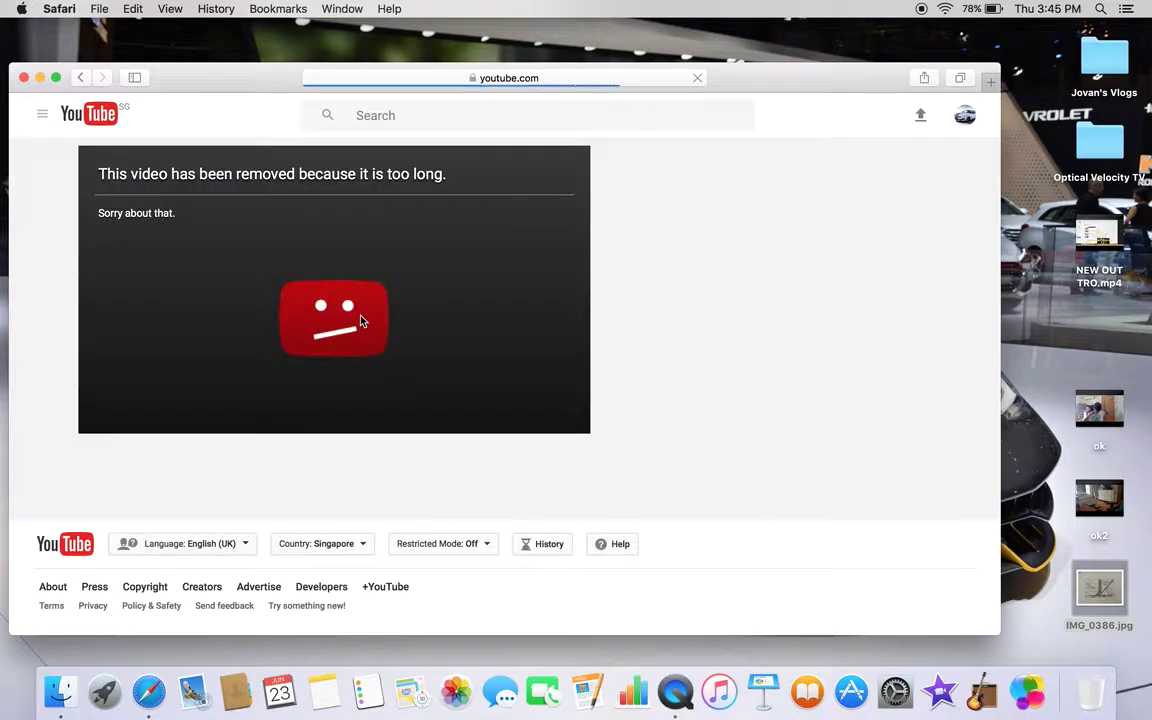
pyautogui.click(81, 77)
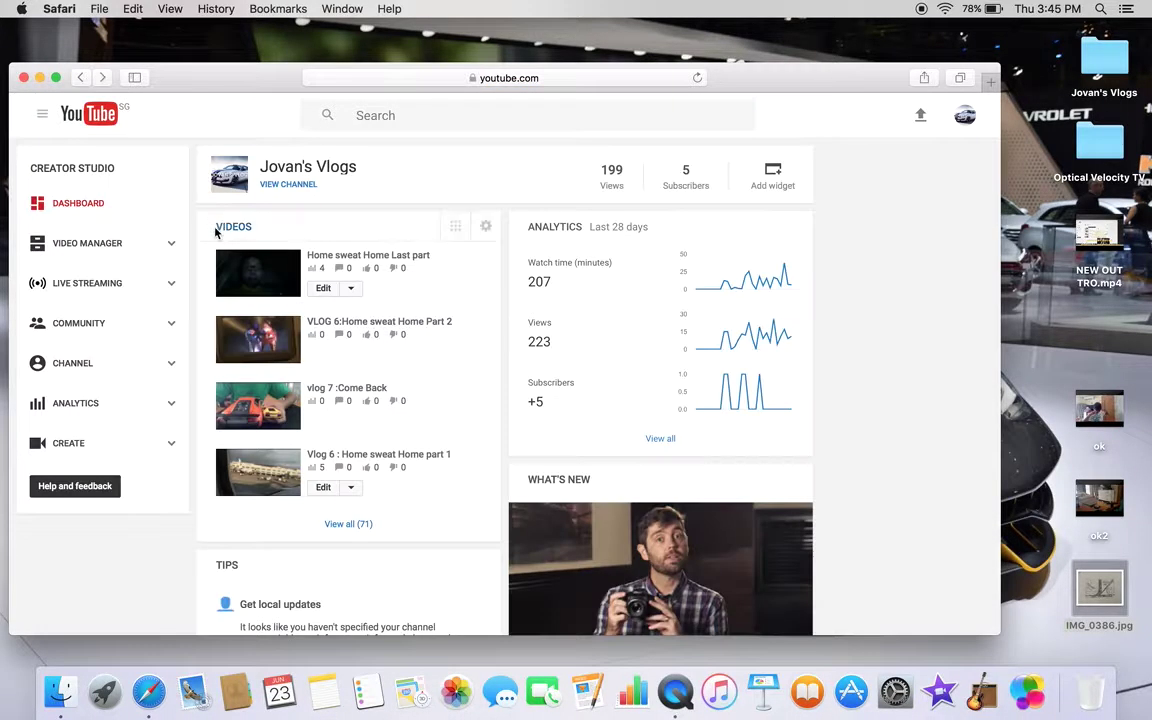
pyautogui.click(340, 455)
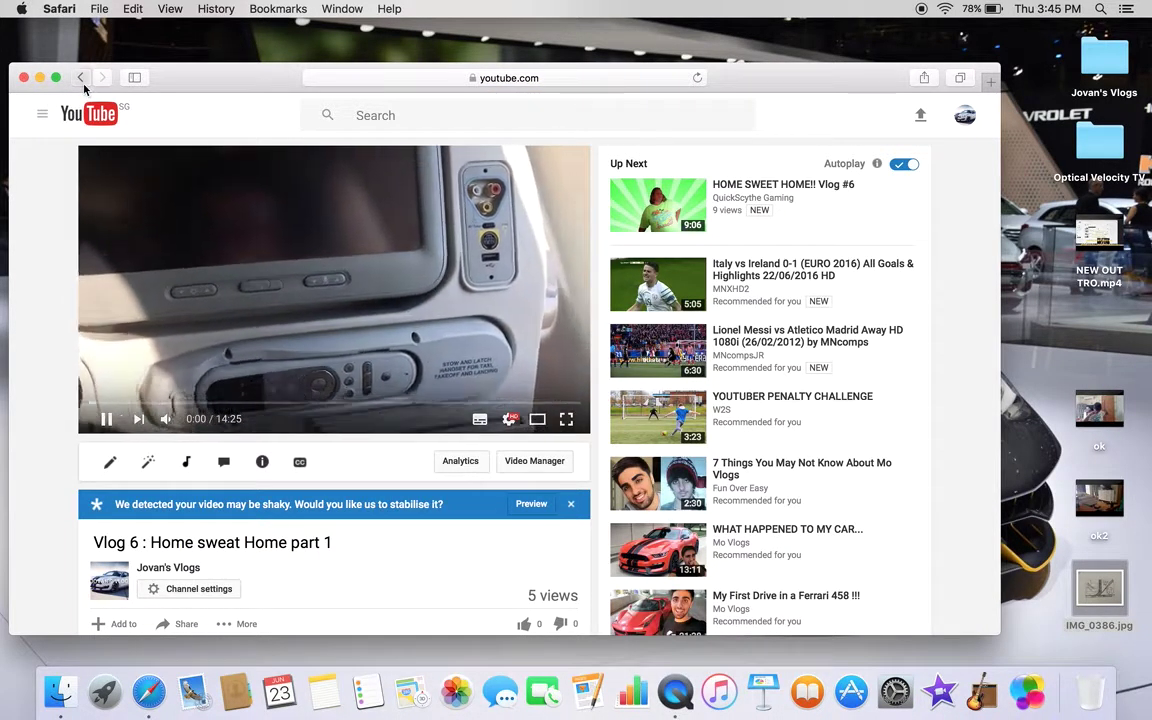
pyautogui.click(81, 79)
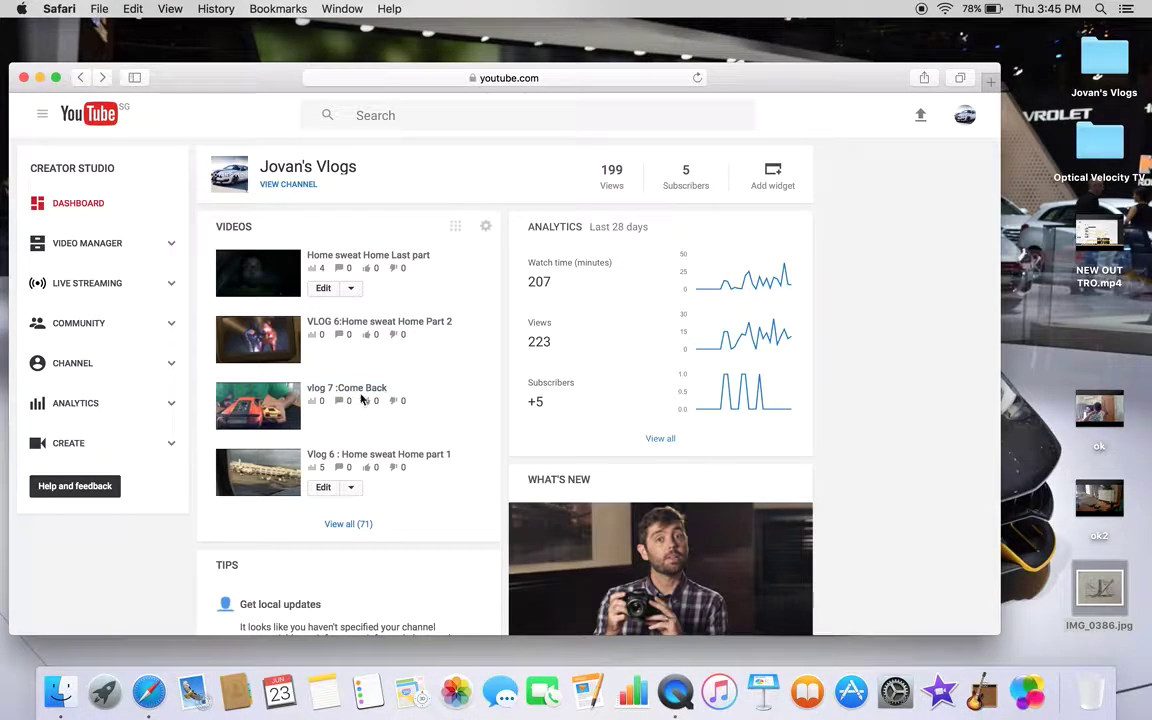
pyautogui.click(348, 525)
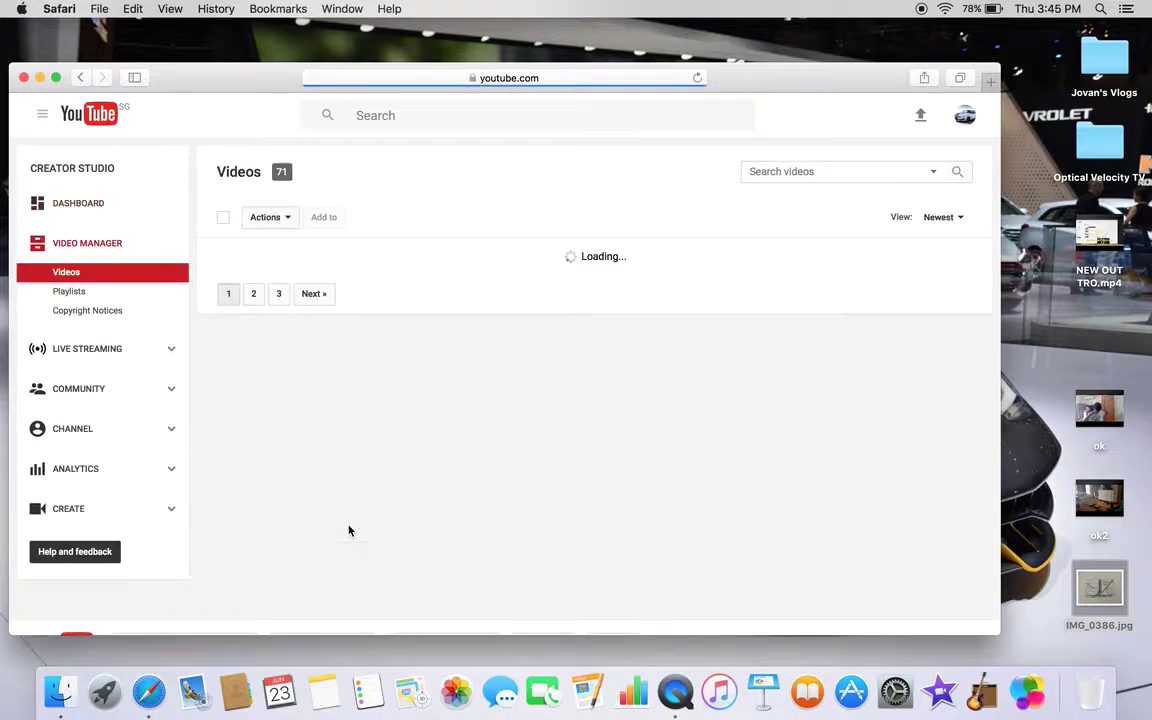
# - Scroll the Video Manager list to 'Porshe Cayenne Turbo/S Review' and open its Private settings
pyautogui.scroll(-2, 399, 395)
pyautogui.scroll(-3, 396, 398)
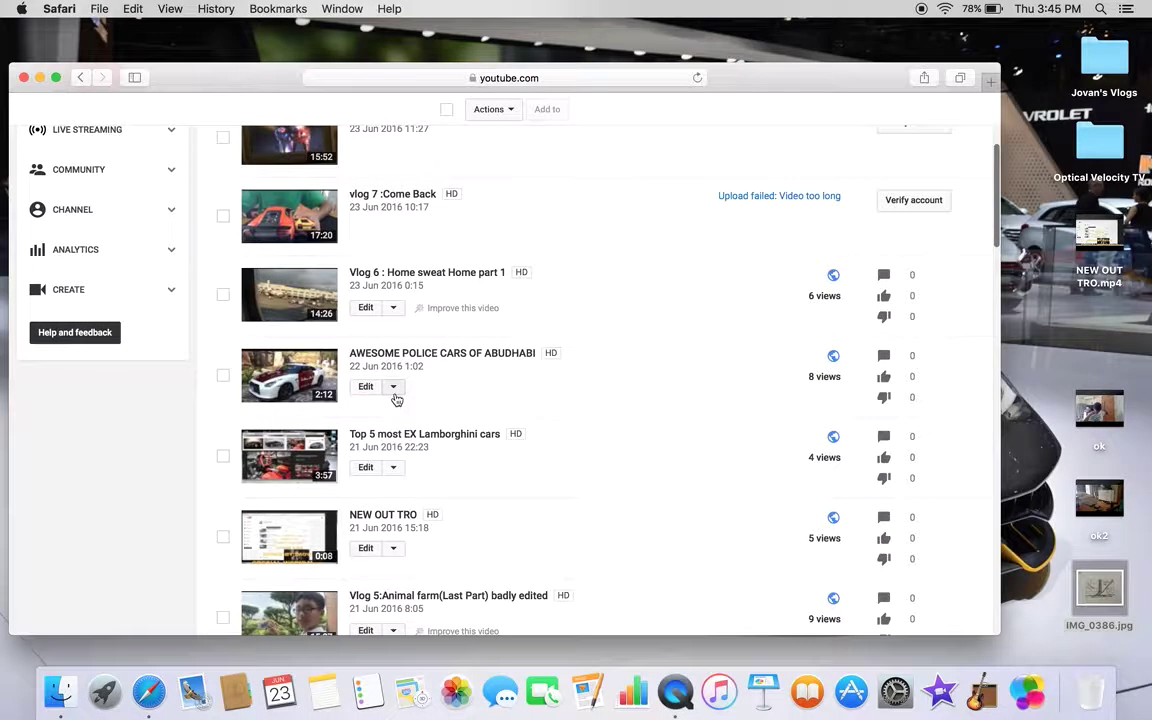
pyautogui.scroll(-10, 876, 305)
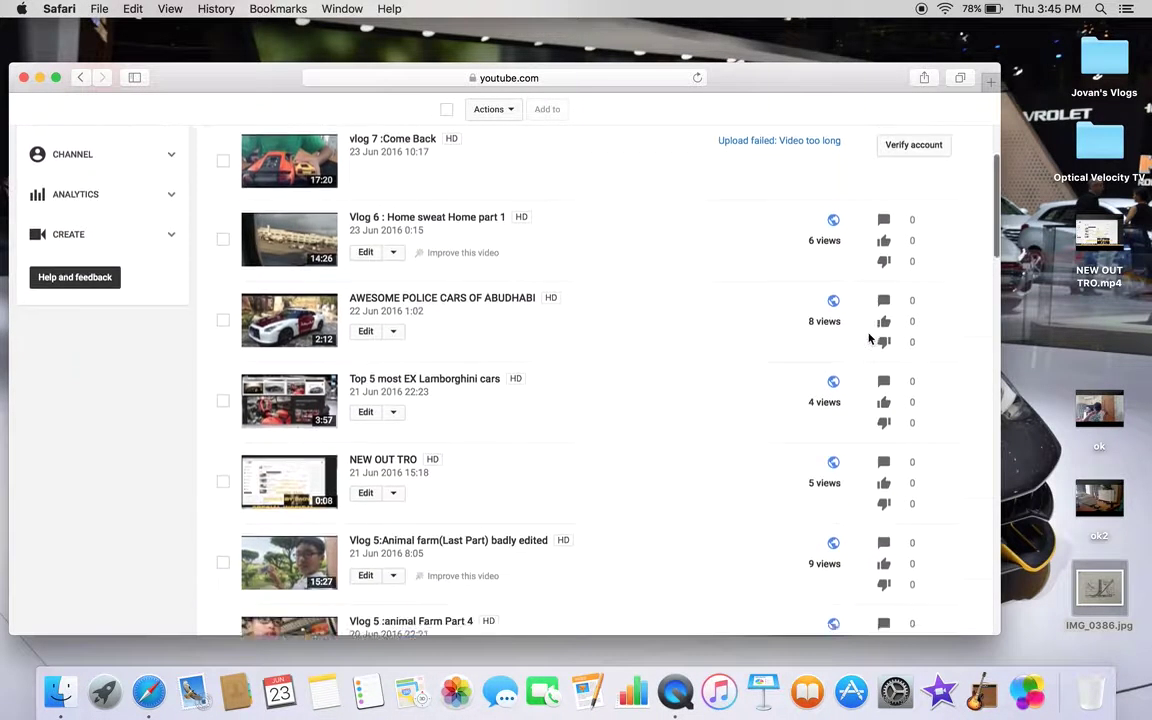
pyautogui.scroll(-5, 876, 335)
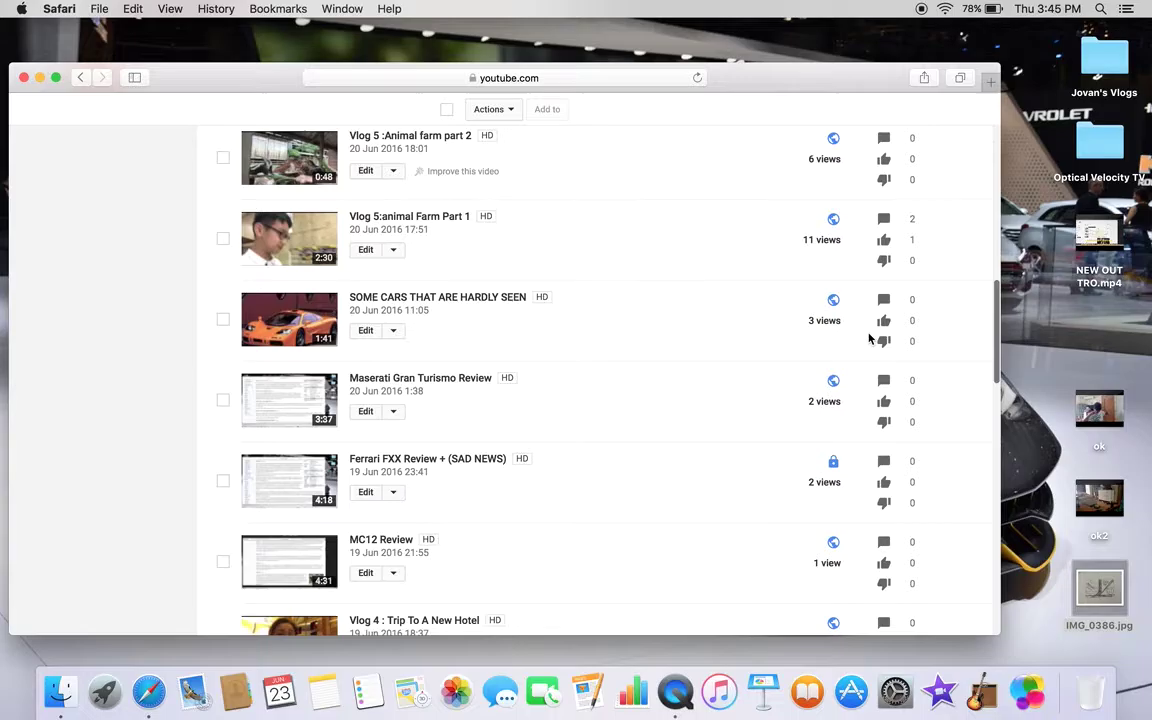
pyautogui.scroll(3, 873, 328)
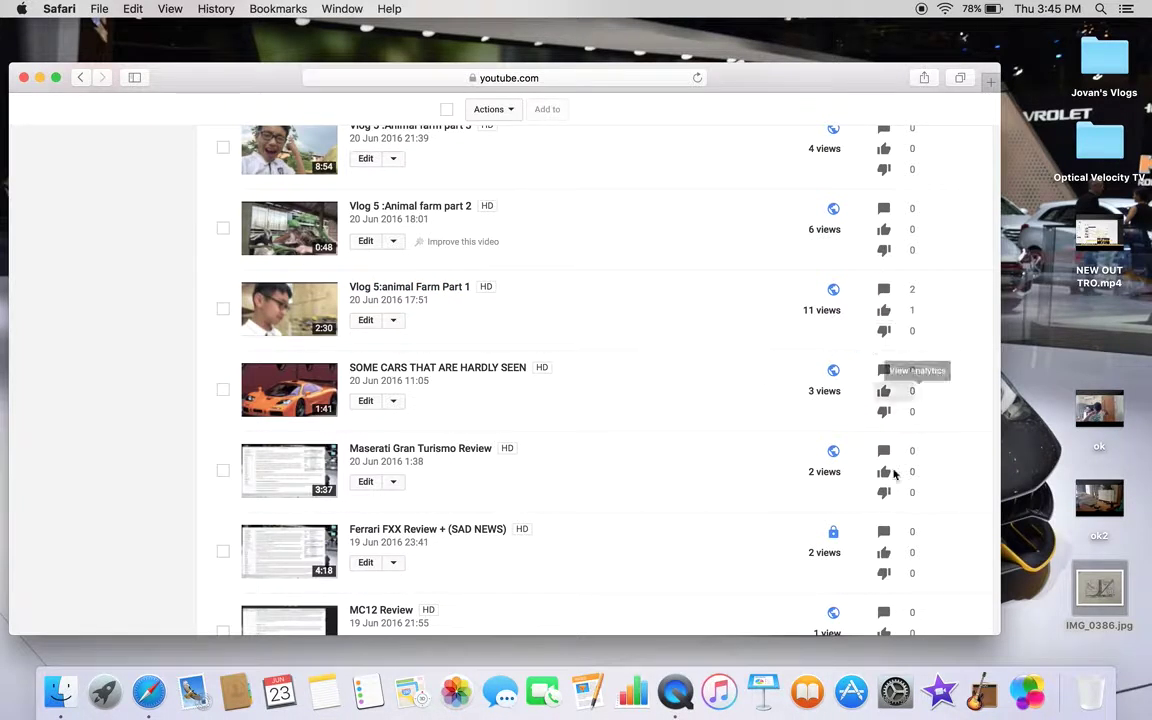
pyautogui.scroll(-2, 815, 586)
pyautogui.scroll(-3, 815, 586)
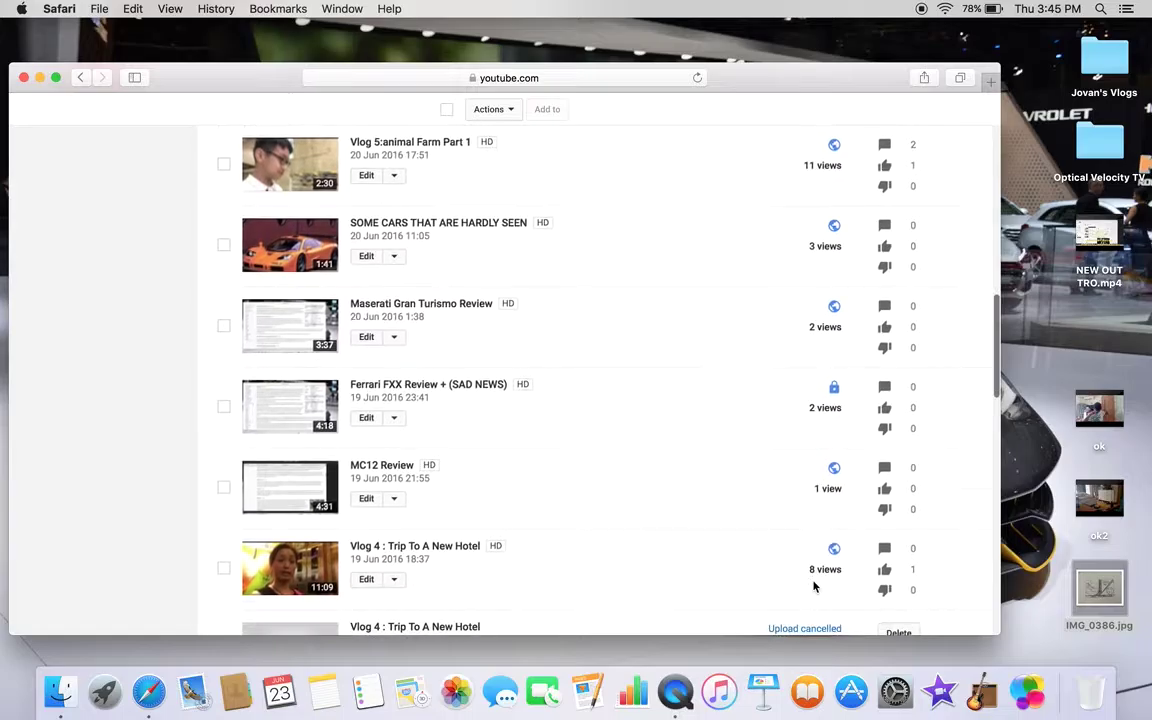
pyautogui.scroll(-8, 715, 527)
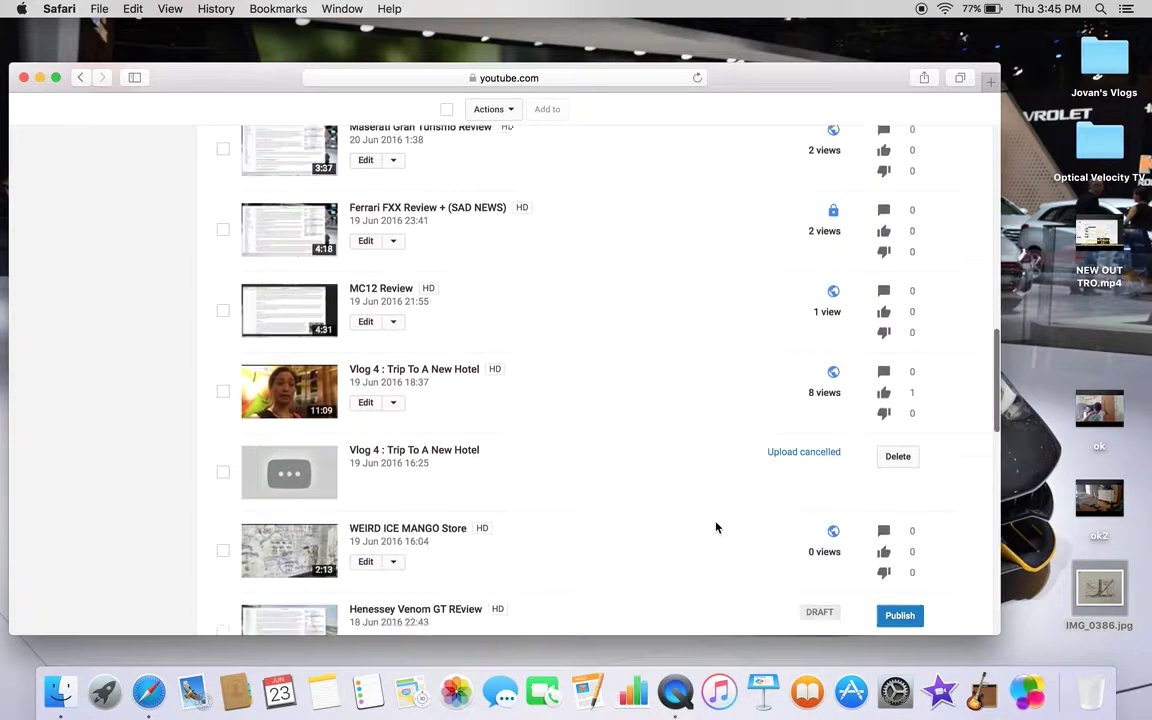
pyautogui.scroll(-8, 715, 527)
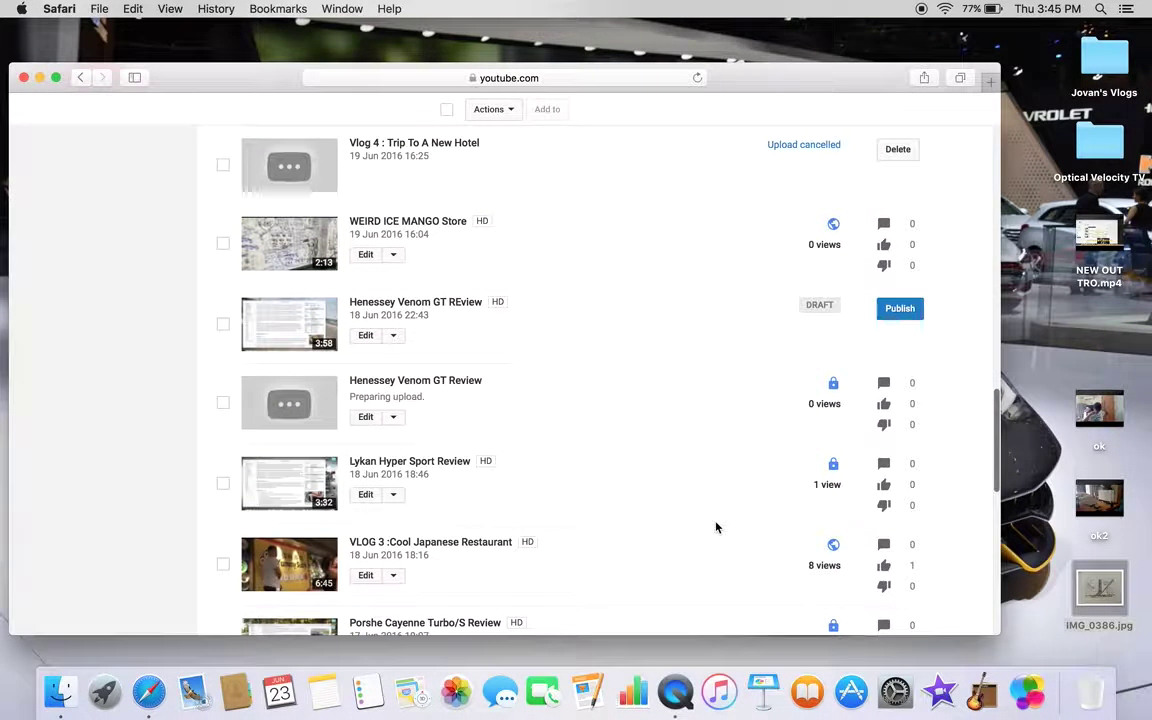
pyautogui.scroll(-4, 715, 524)
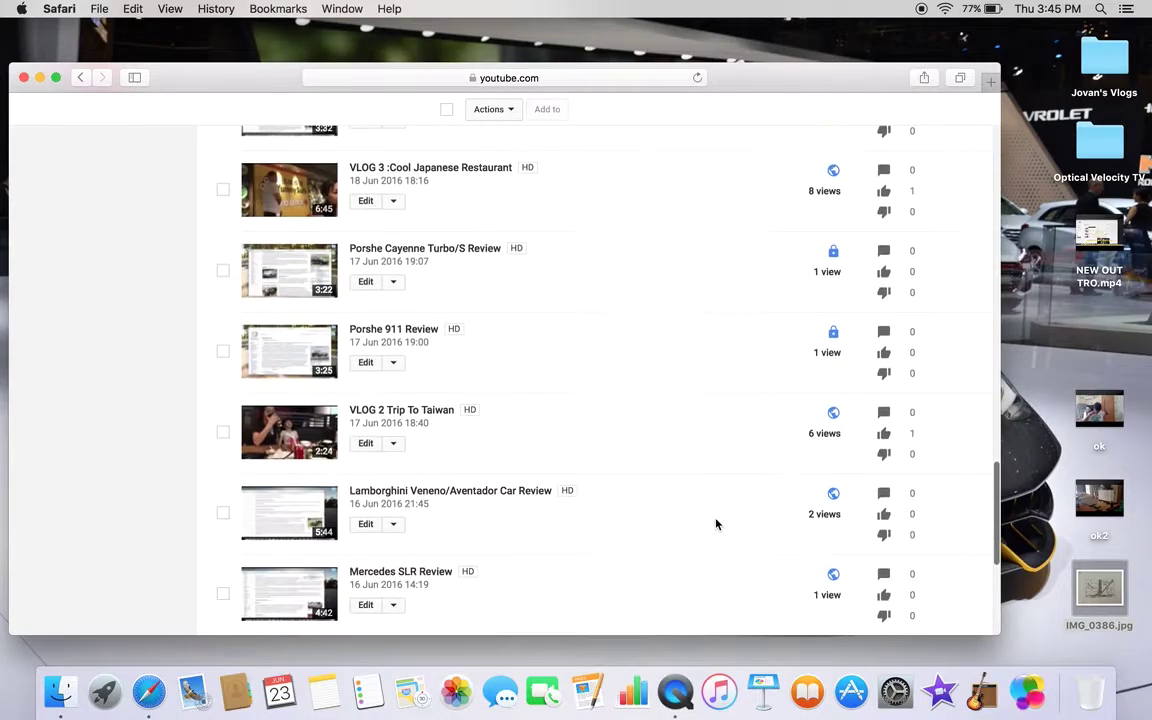
pyautogui.scroll(-3, 715, 524)
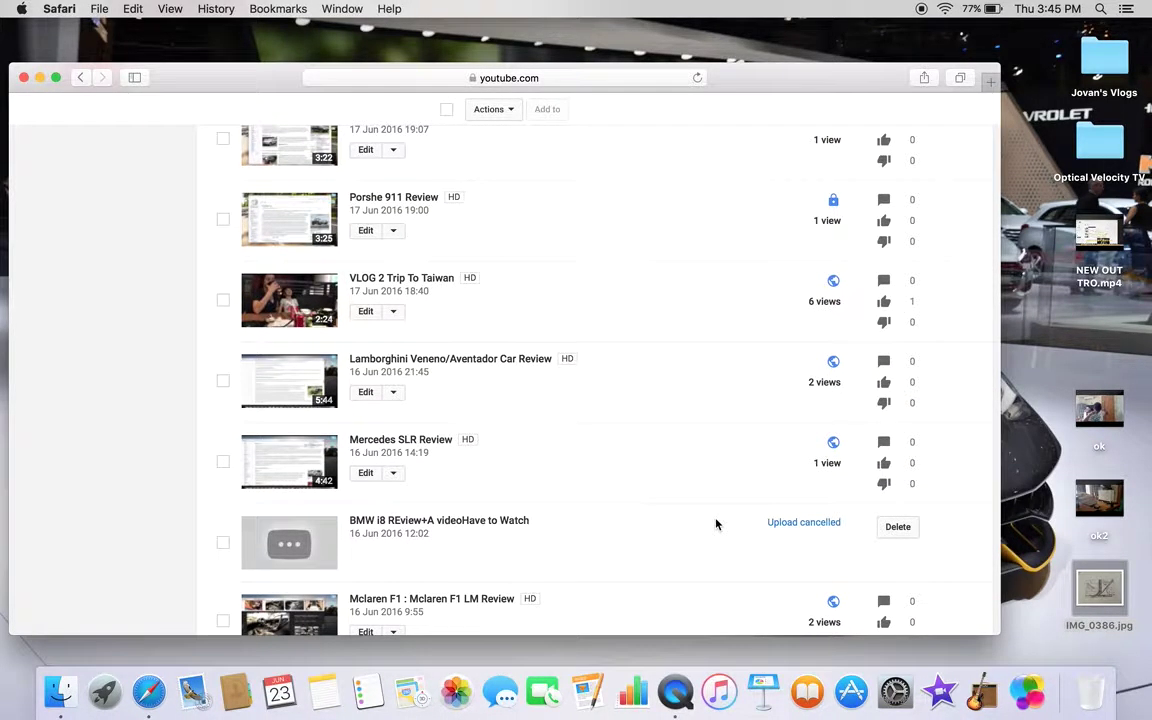
pyautogui.scroll(-5, 715, 524)
pyautogui.scroll(9, 722, 490)
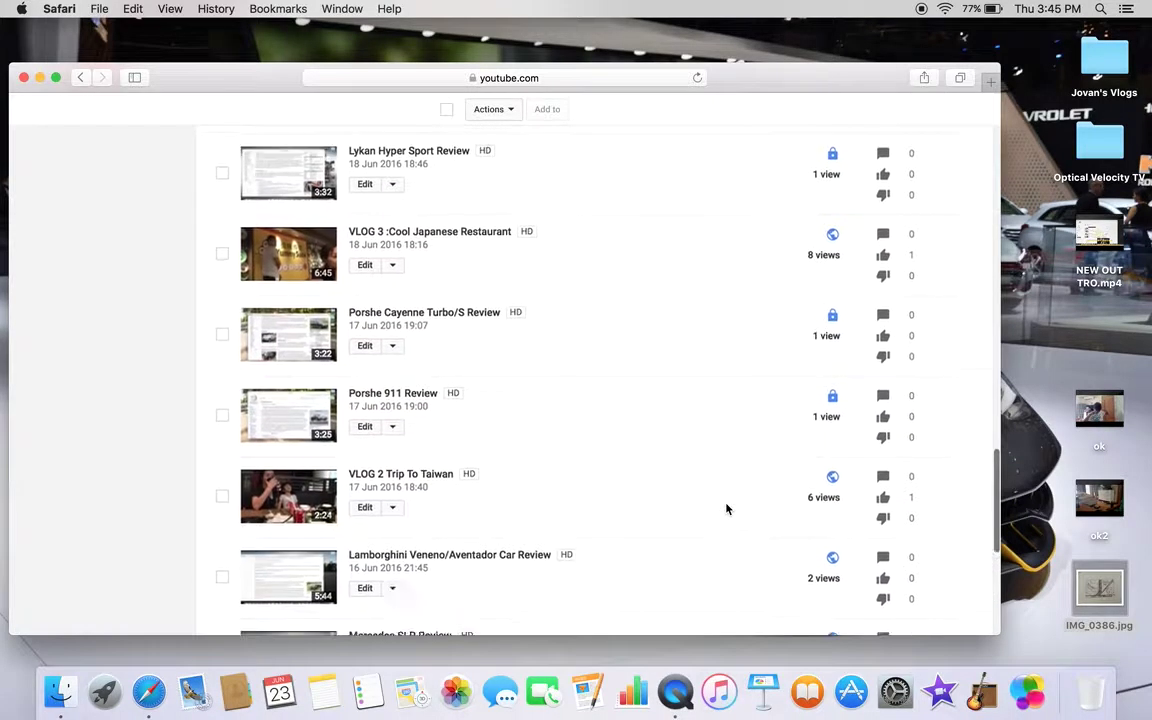
pyautogui.click(833, 322)
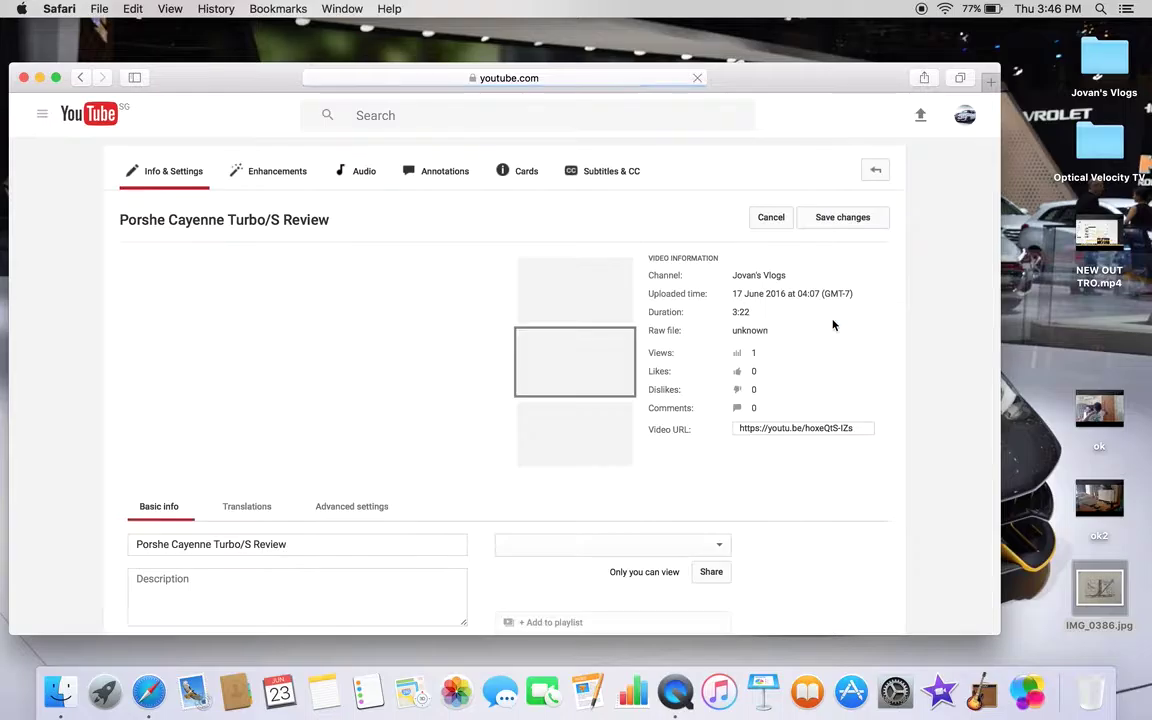
# - Switch 'Porshe Cayenne Turbo/S Review' visibility to Public, save, and recheck its settings page
pyautogui.click(574, 545)
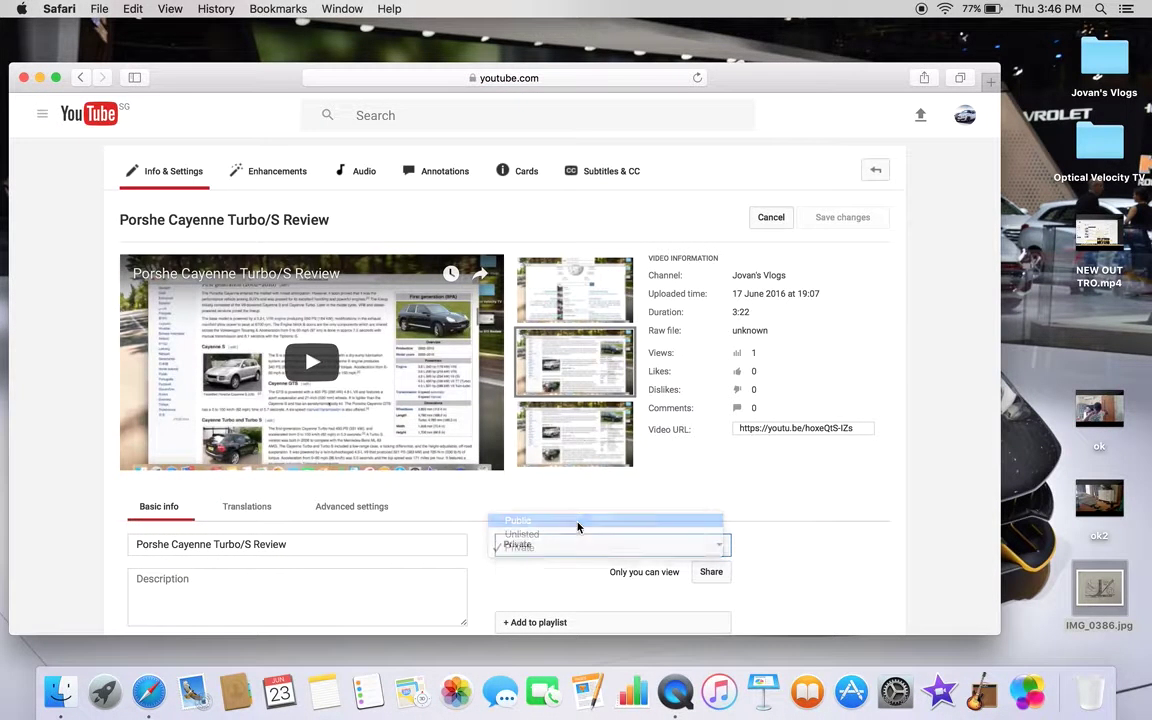
pyautogui.click(578, 521)
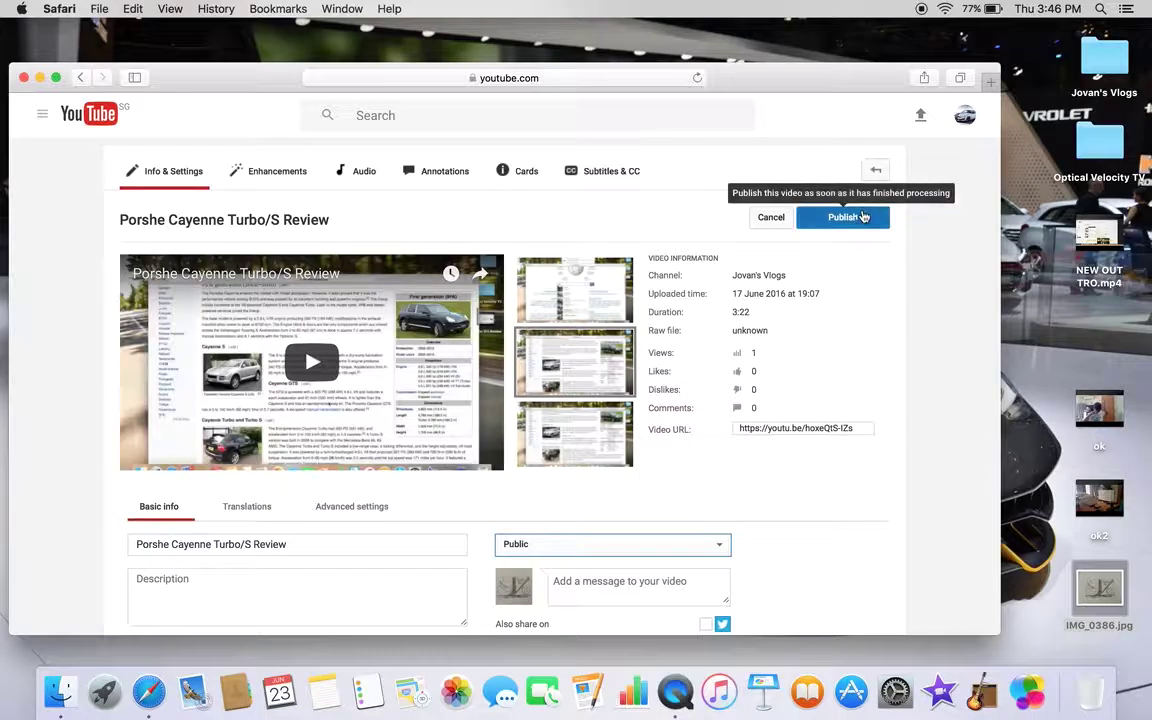
pyautogui.click(862, 217)
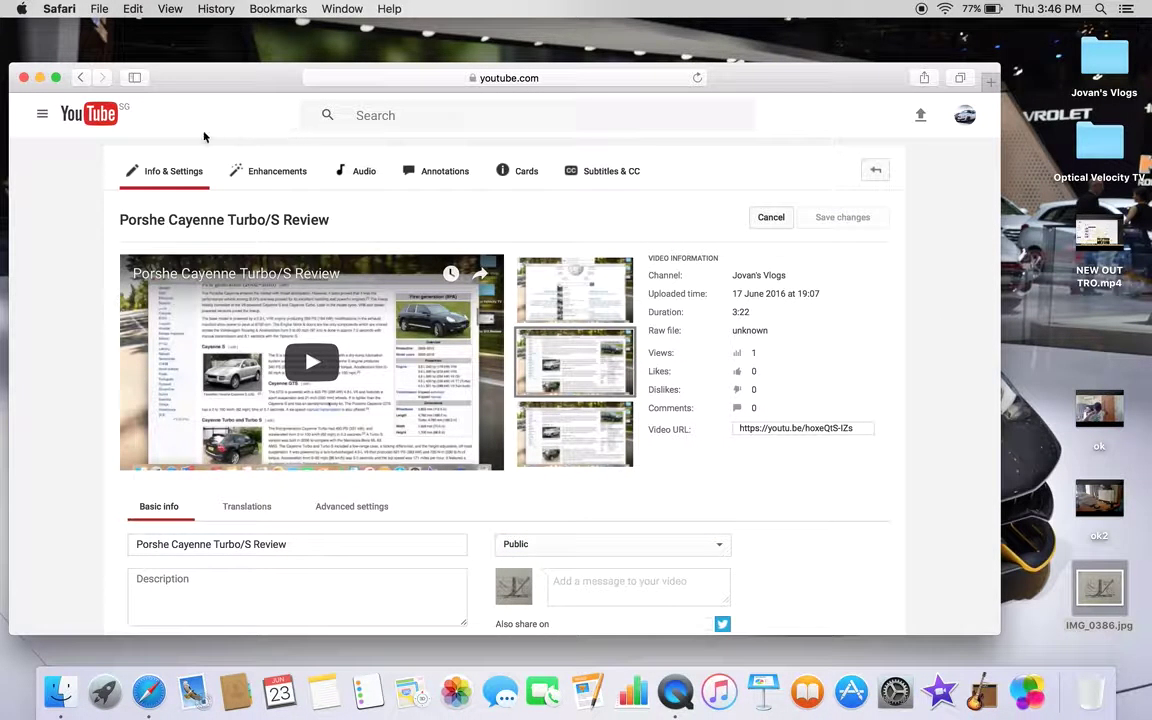
pyautogui.click(80, 77)
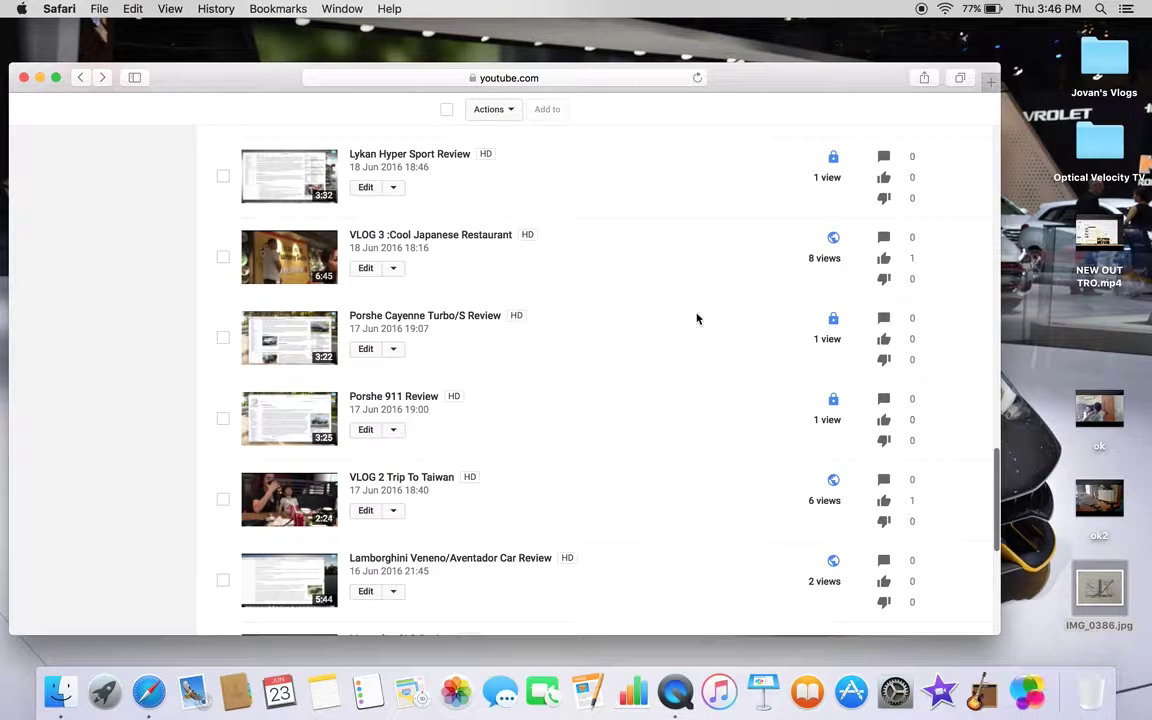
pyautogui.click(833, 319)
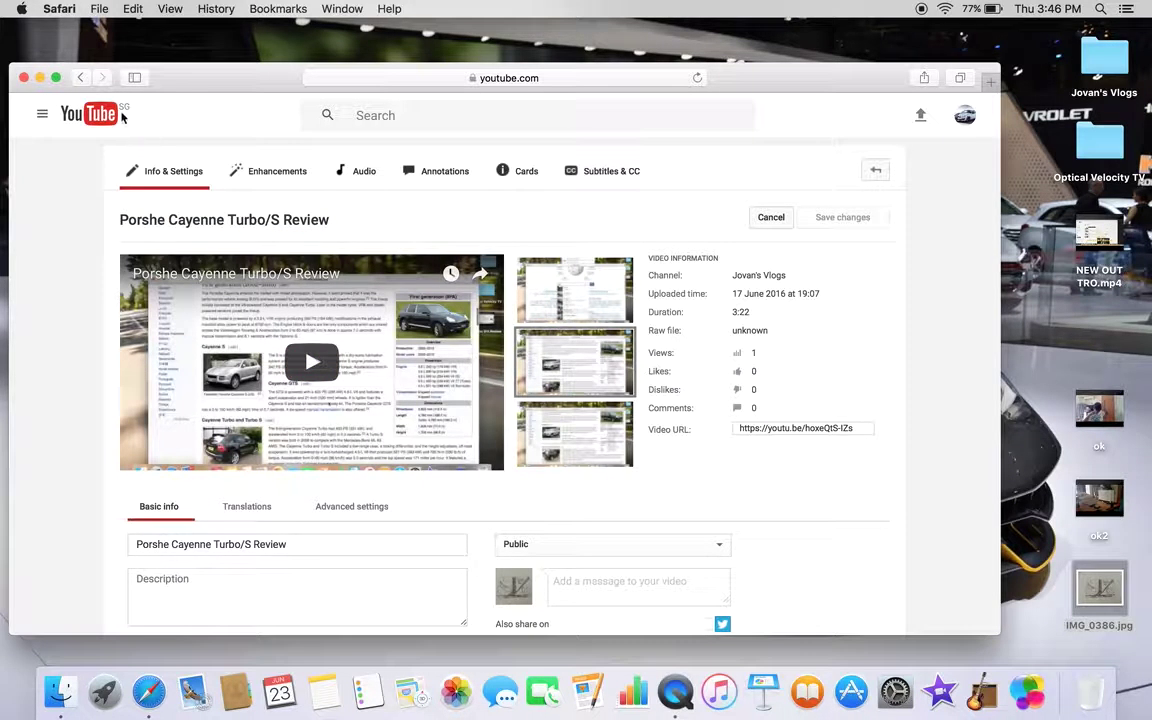
pyautogui.click(80, 77)
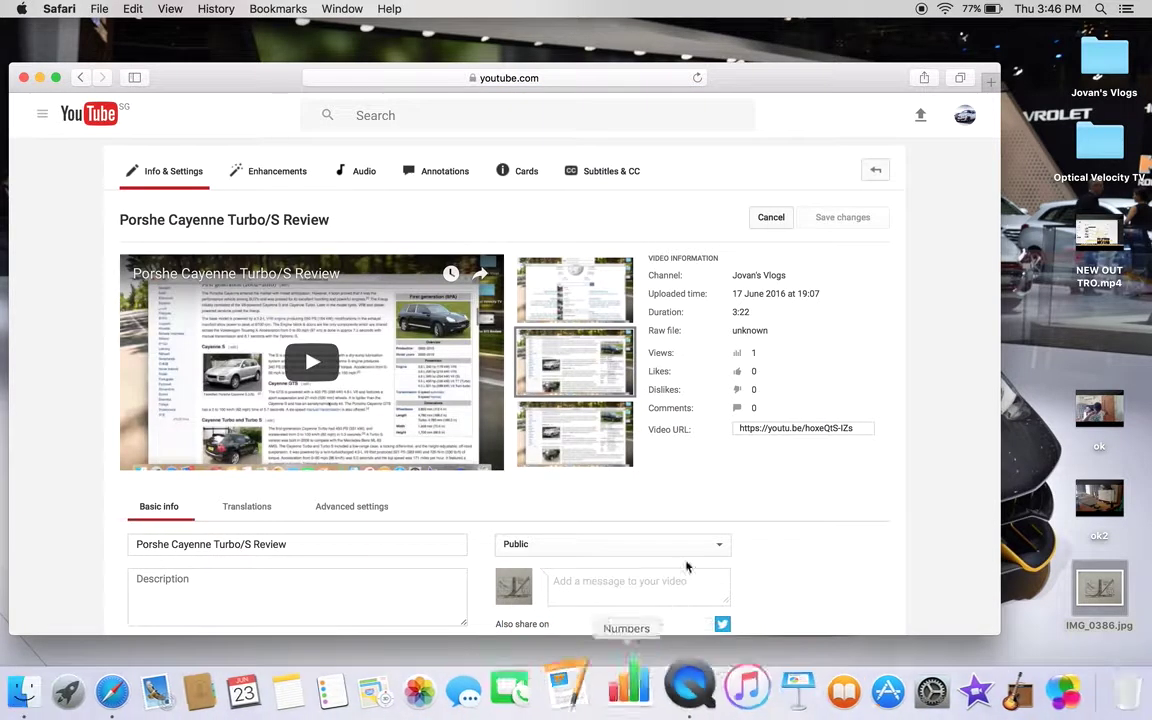
# - Select Public again, save the visibility change, and return to the Video Manager list
pyautogui.click(673, 553)
pyautogui.click(673, 550)
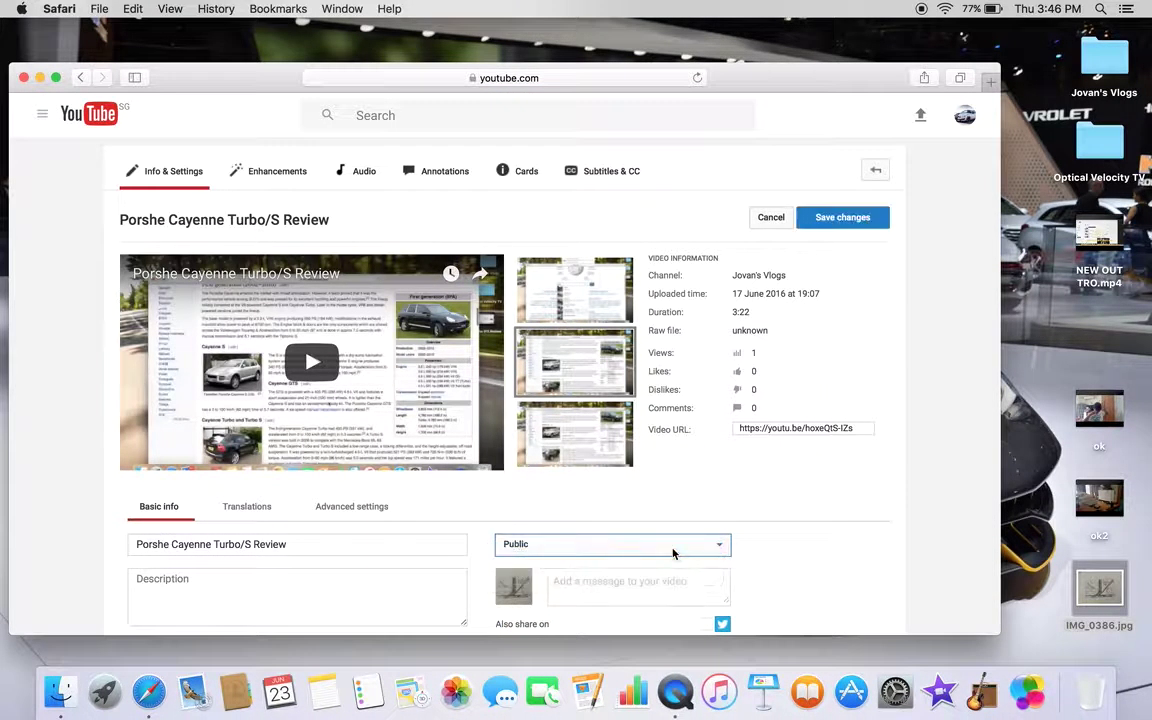
pyautogui.click(79, 79)
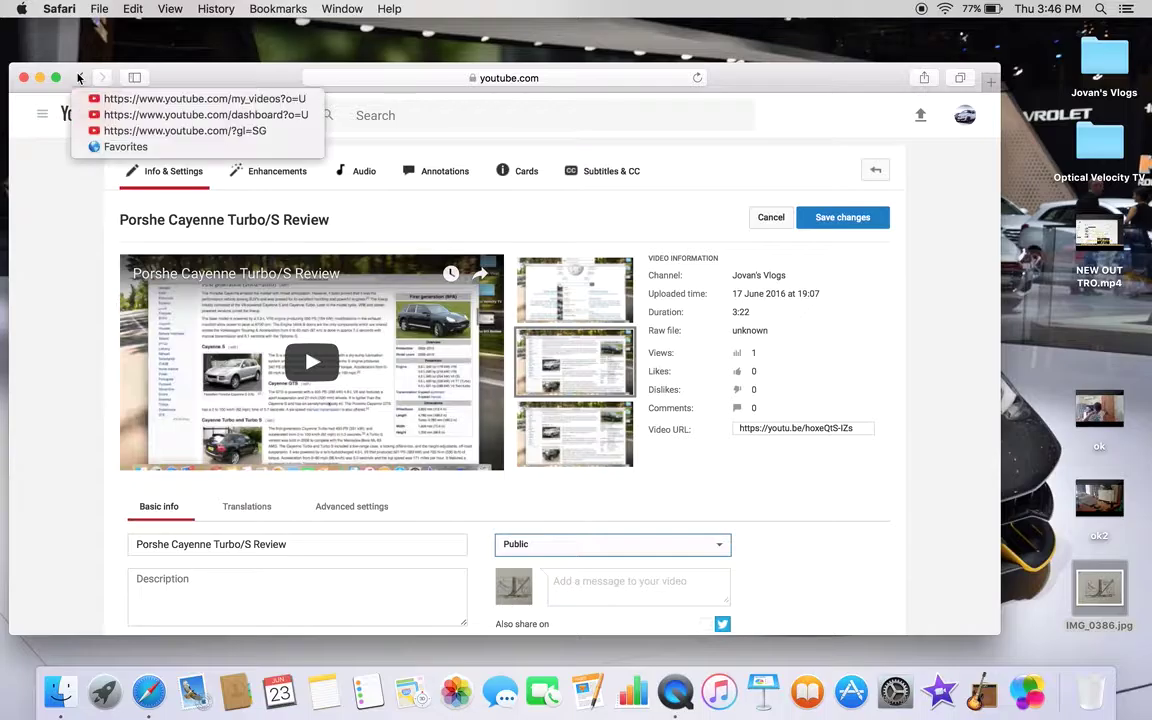
pyautogui.click(843, 227)
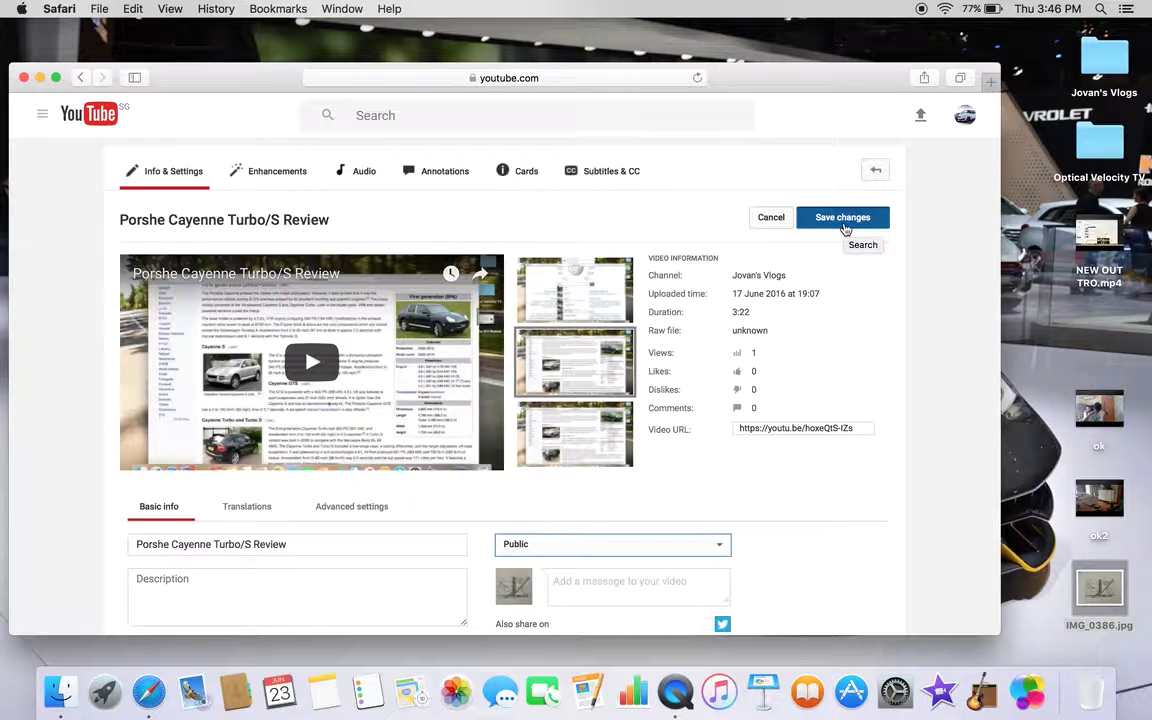
pyautogui.click(843, 217)
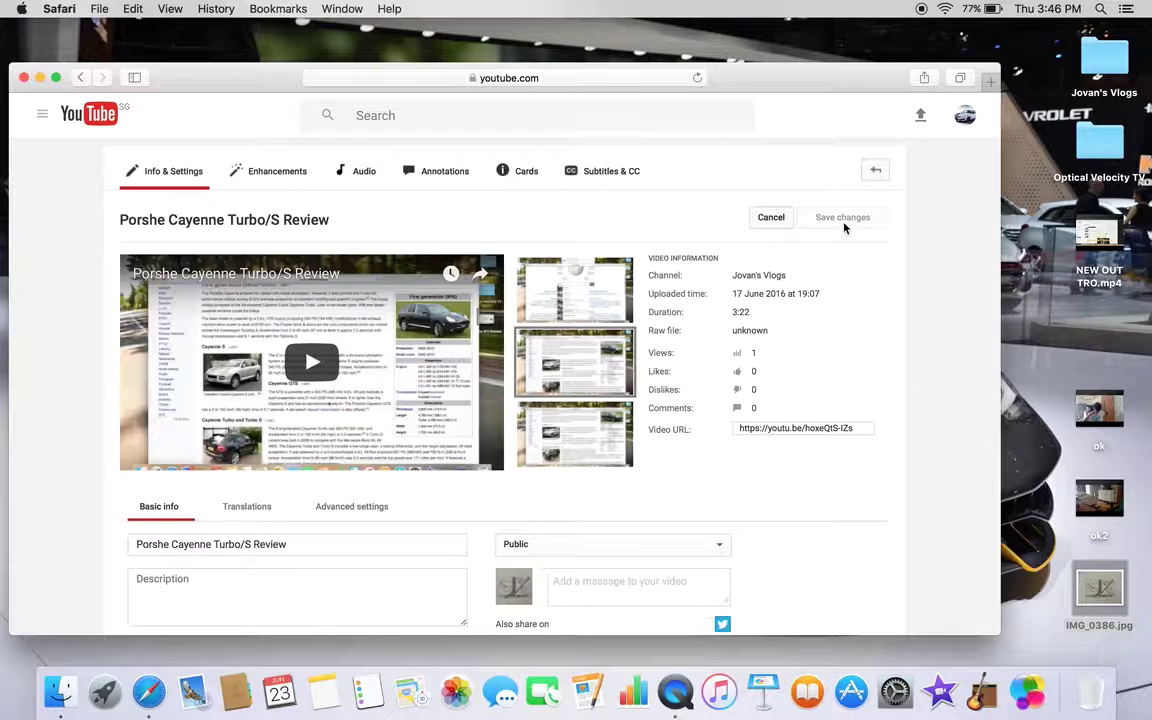
pyautogui.click(80, 77)
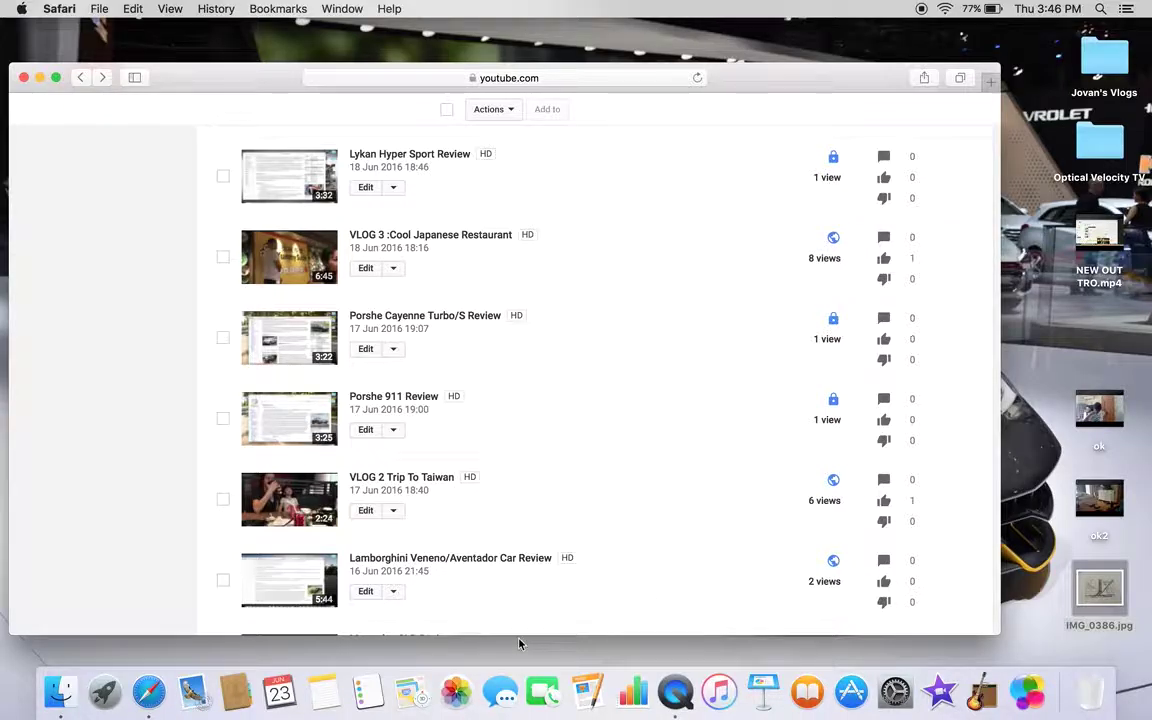
pyautogui.scroll(-8, 583, 375)
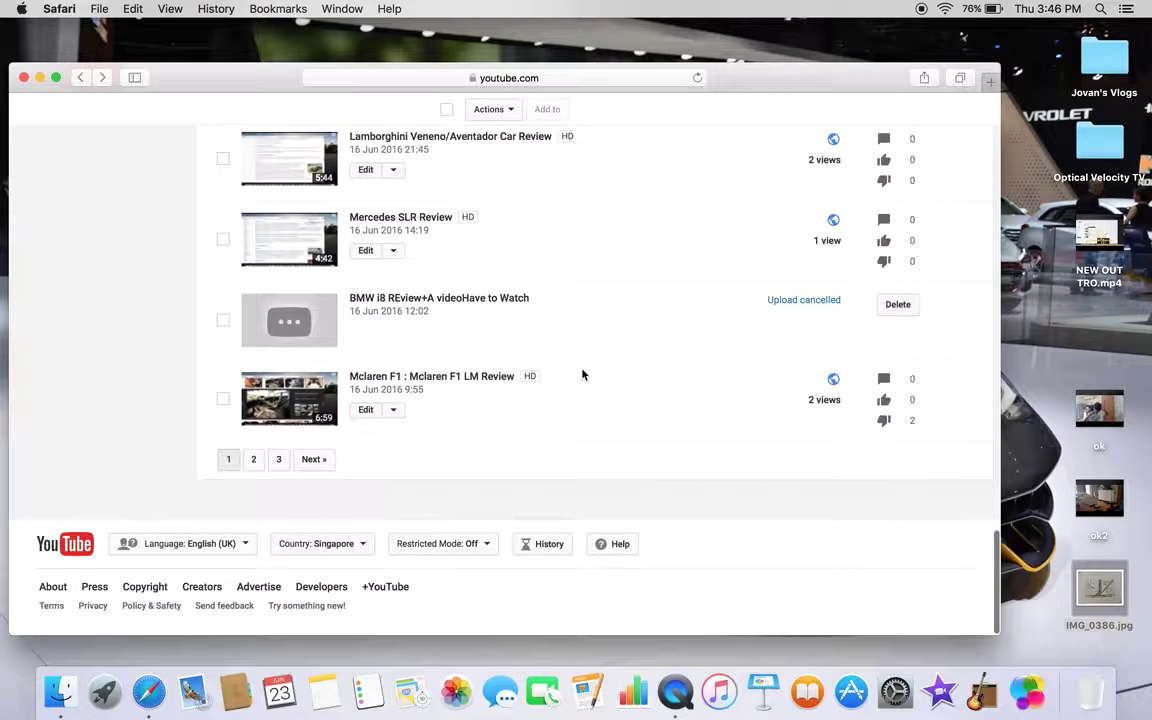
pyautogui.scroll(10, 583, 375)
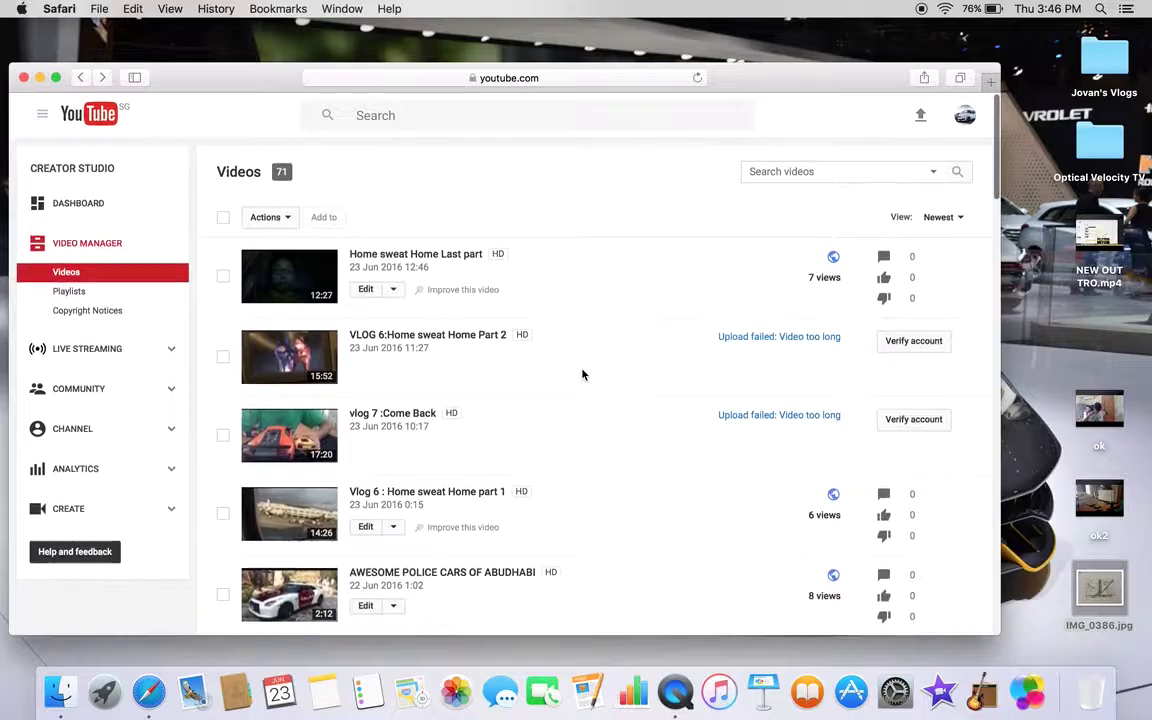